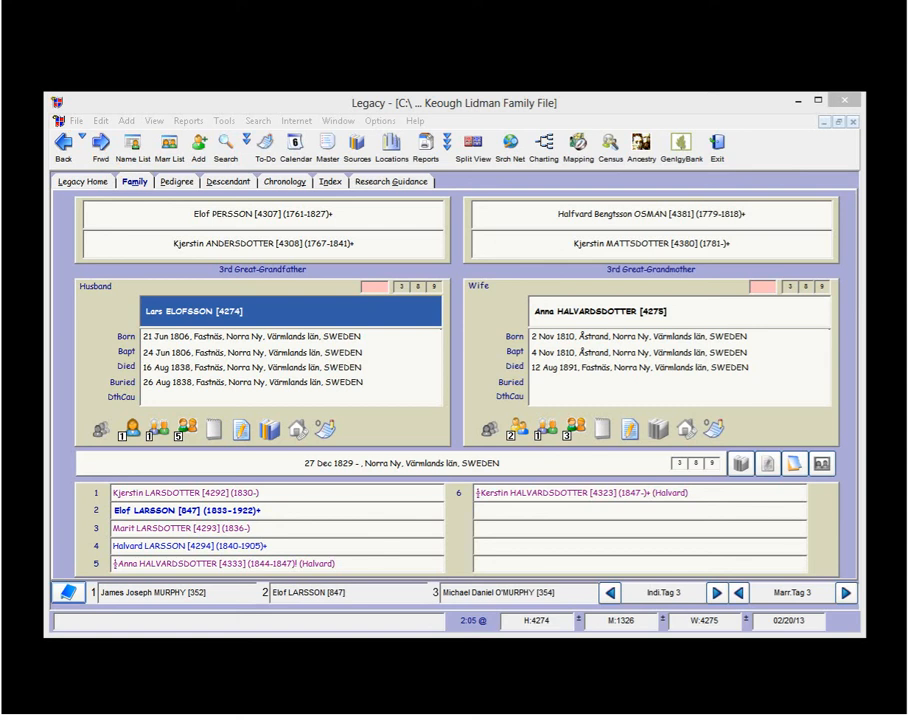
- Open the Geo Location Database tool and reposition its window over the family view
{"action": "left_click", "coordinate": [226, 128]}
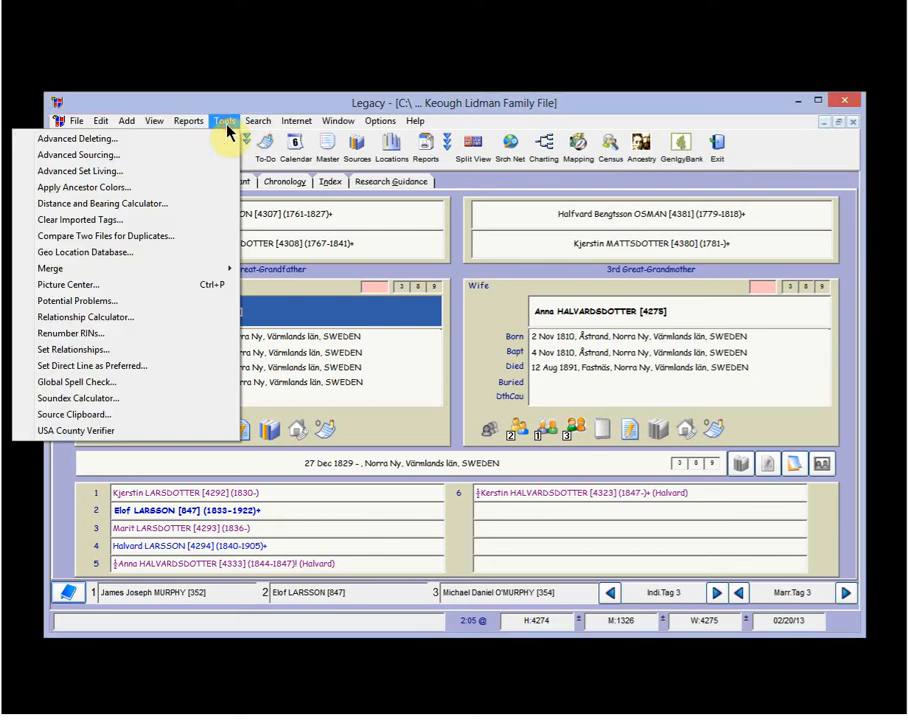
{"action": "left_click", "coordinate": [100, 254]}
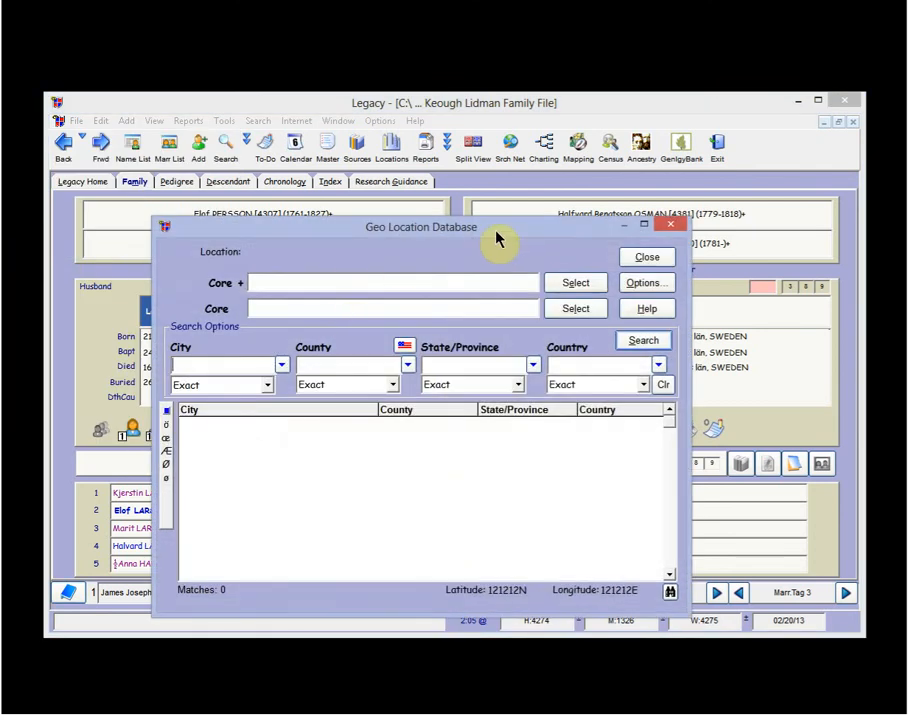
{"action": "left_click_drag", "start_coordinate": [510, 232], "coordinate": [532, 219]}
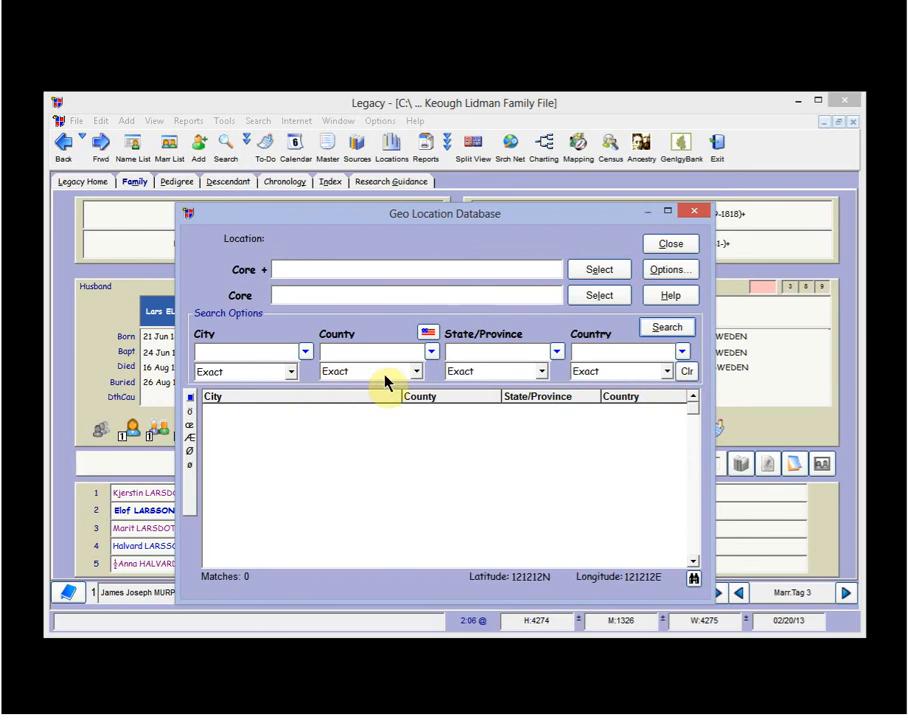
- Set the county search criterion to Skip this Field and the city criterion to Starts With
{"action": "left_click", "coordinate": [416, 372]}
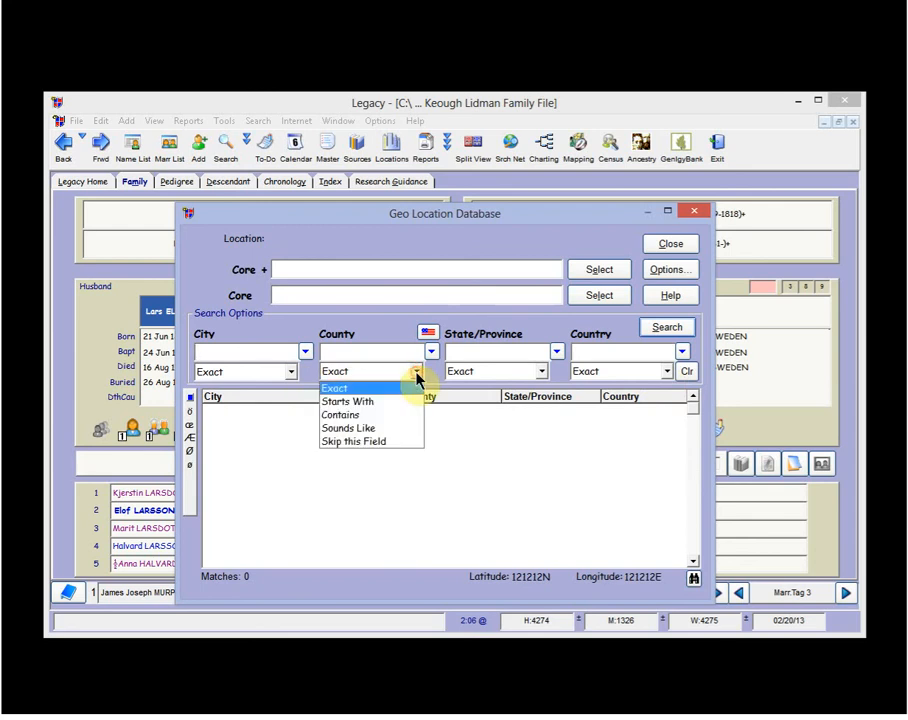
{"action": "left_click", "coordinate": [378, 443]}
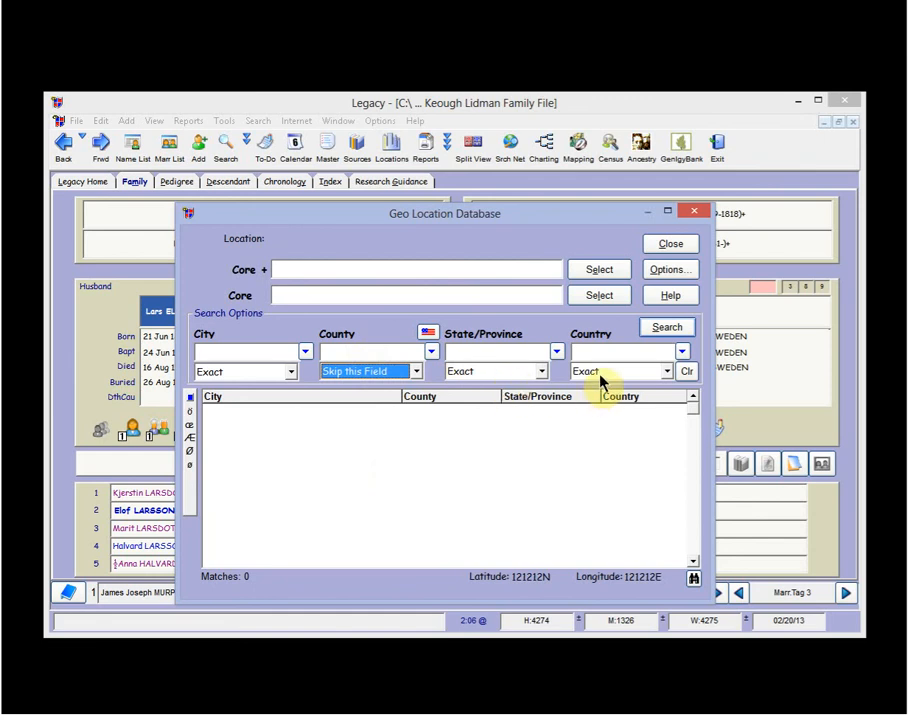
{"action": "left_click", "coordinate": [290, 372]}
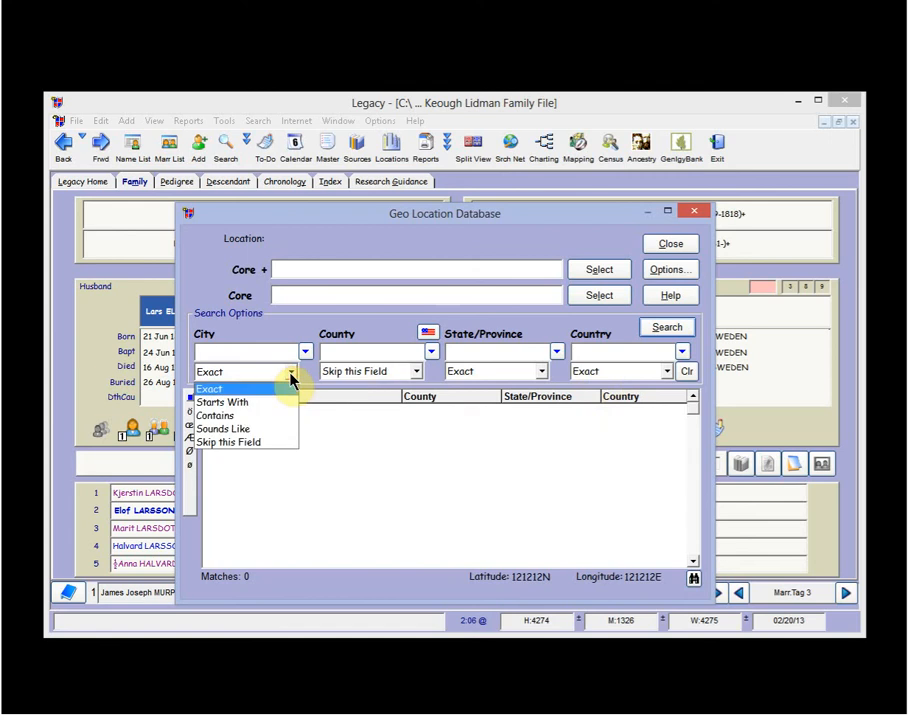
{"action": "left_click", "coordinate": [236, 403]}
- Search the location database for cities beginning with "Sea" in the state of Washington
{"action": "left_click", "coordinate": [227, 351]}
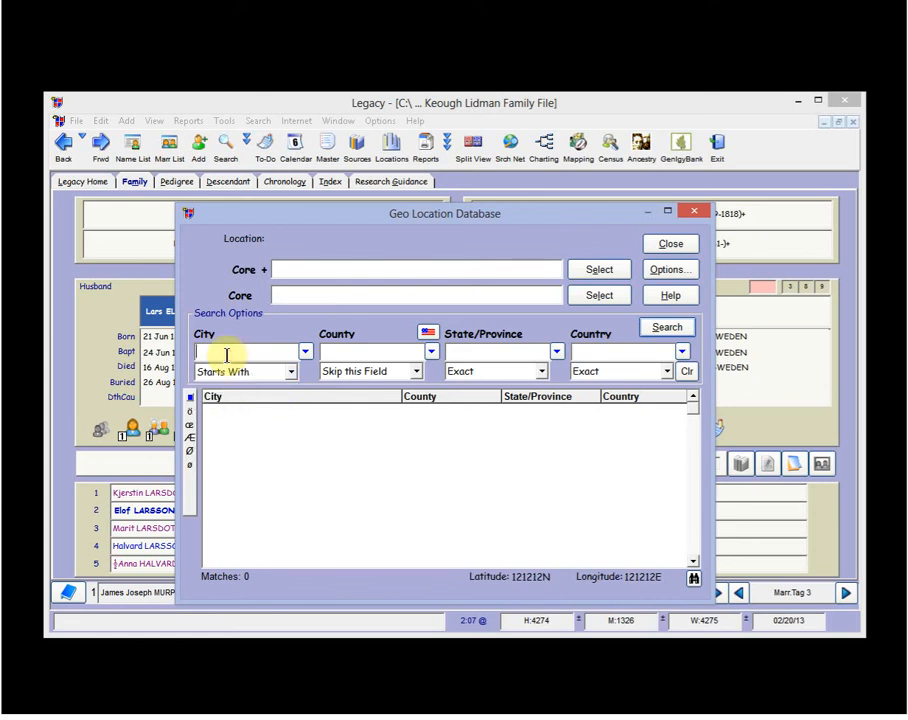
{"action": "type", "text": "Sea"}
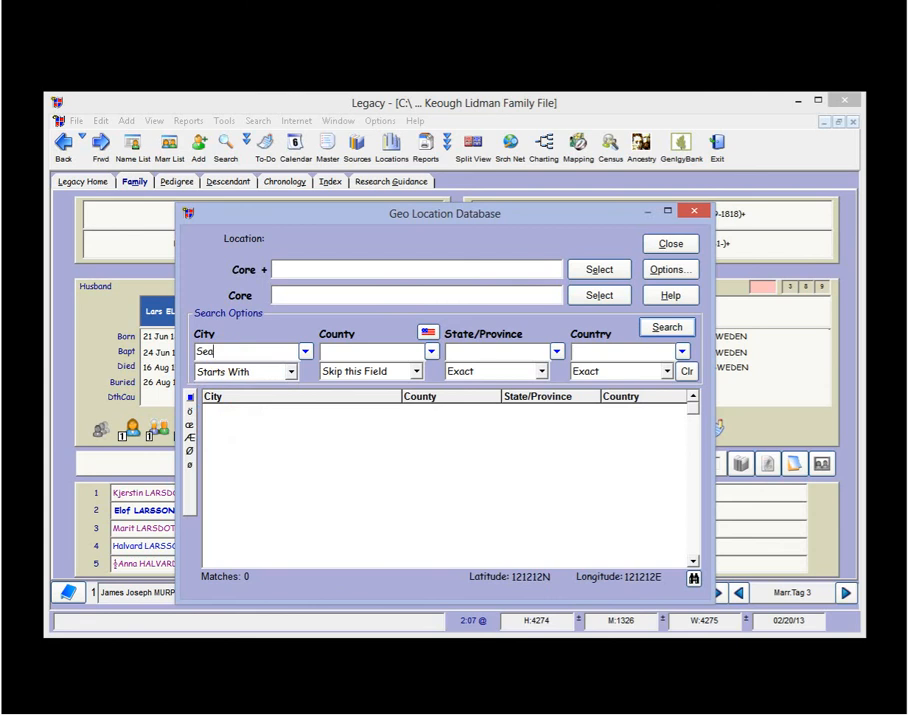
{"action": "left_click", "coordinate": [474, 351]}
{"action": "type", "text": "Washington"}
{"action": "left_click", "coordinate": [679, 333]}
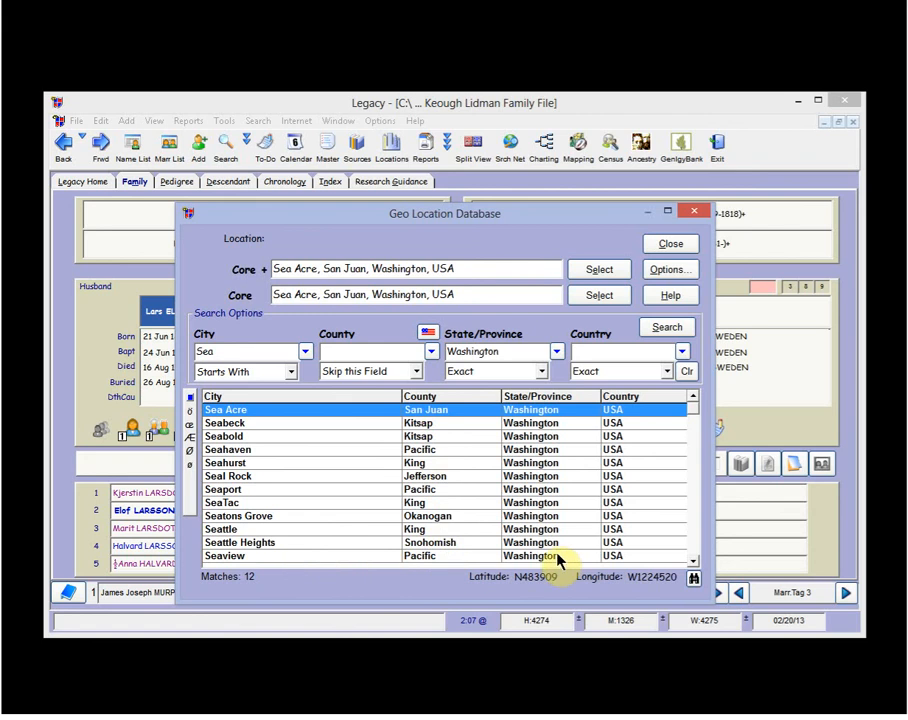
- Find all locations within a 3 mile radius of Seattle, King, Washington, USA
{"action": "left_click", "coordinate": [249, 531]}
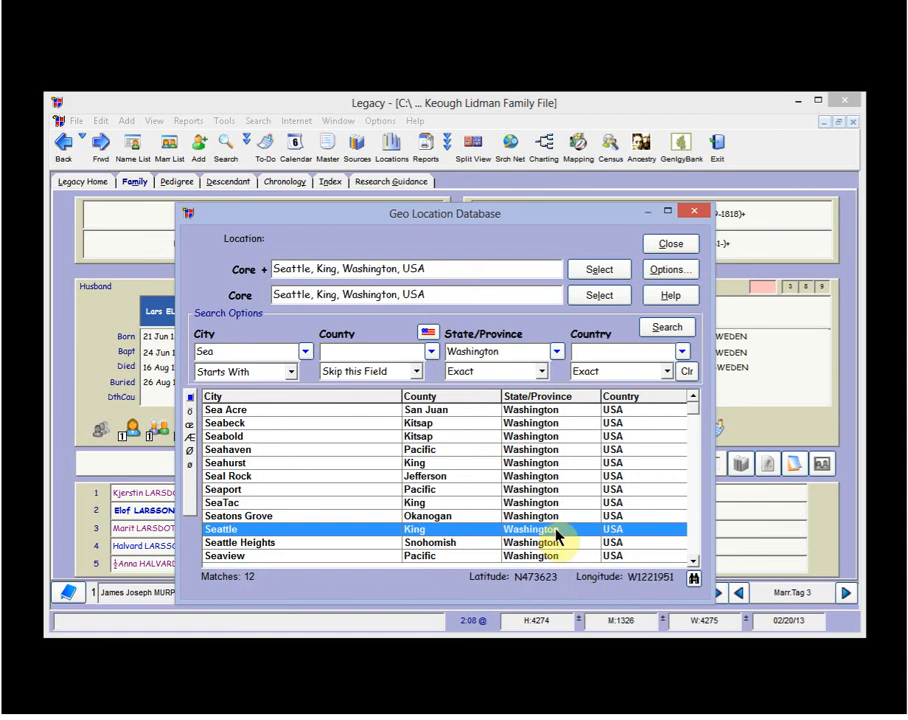
{"action": "left_click", "coordinate": [691, 580]}
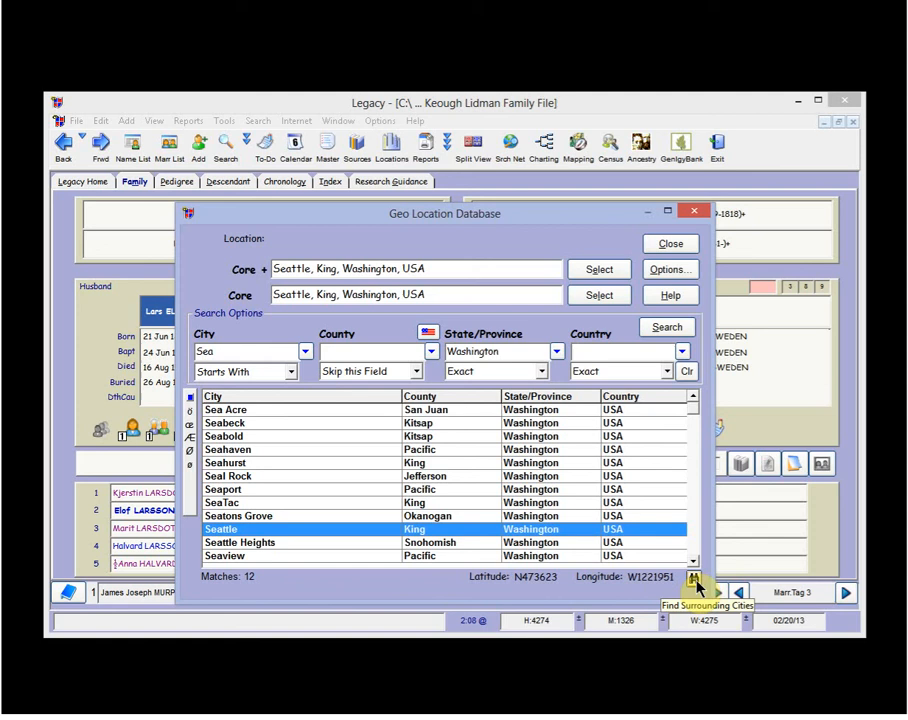
{"action": "left_click", "coordinate": [694, 580]}
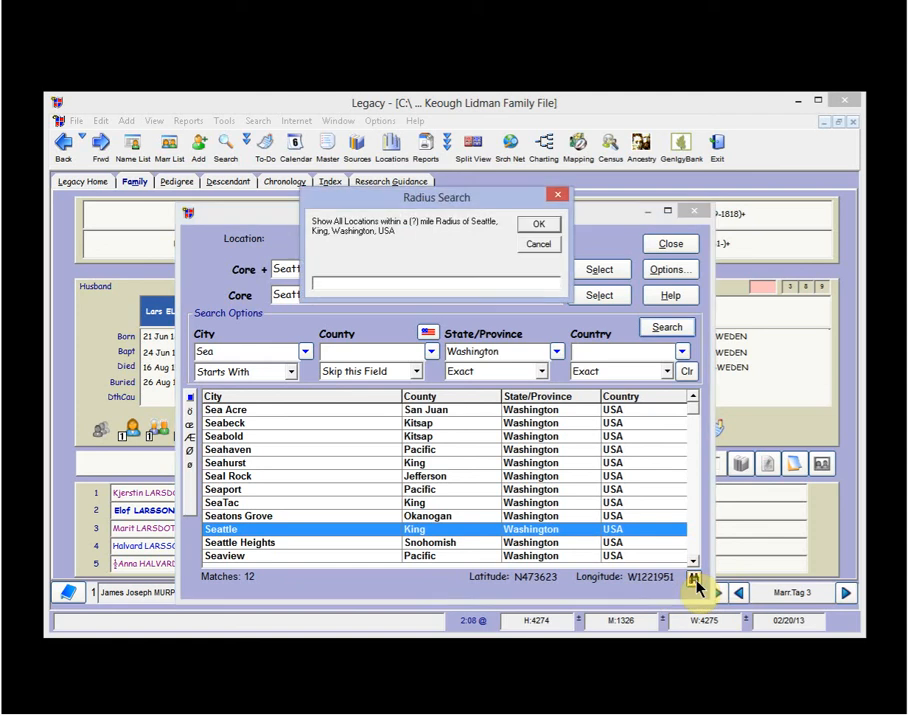
{"action": "left_click", "coordinate": [336, 283]}
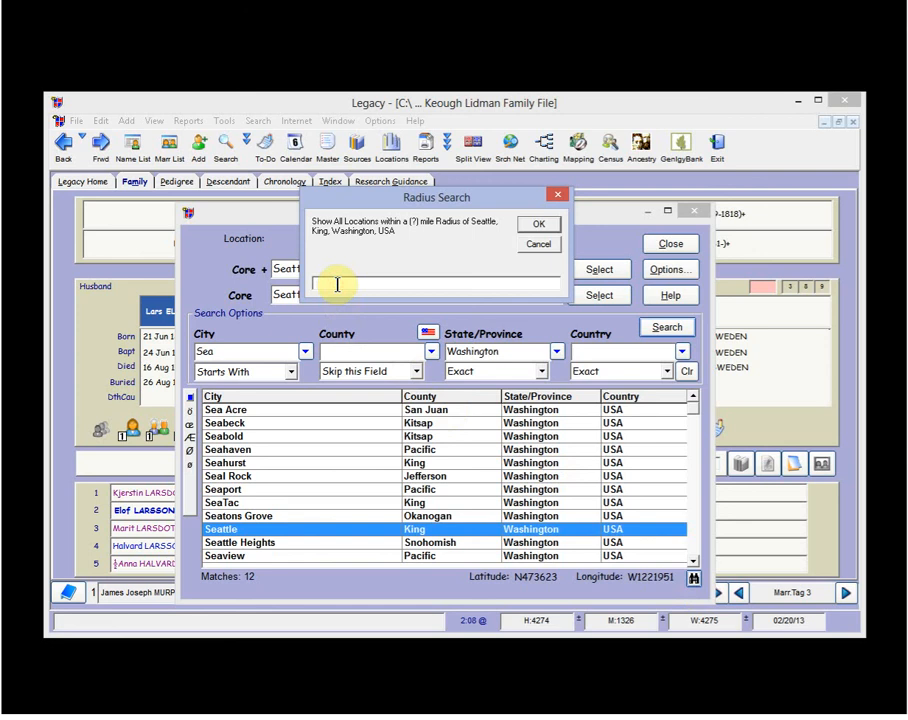
{"action": "type", "text": "3"}
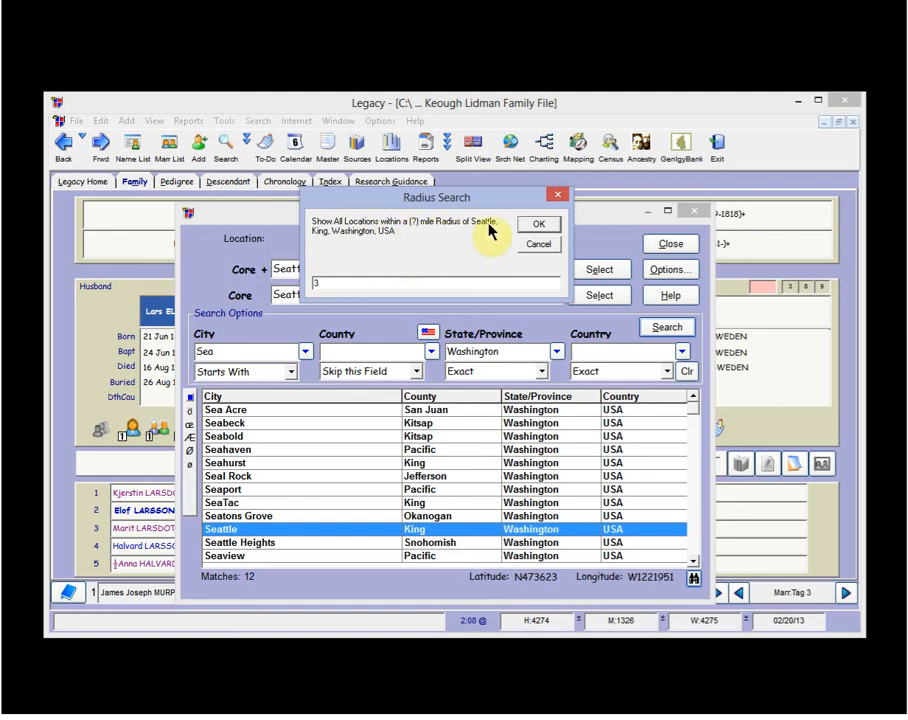
{"action": "left_click", "coordinate": [538, 225]}
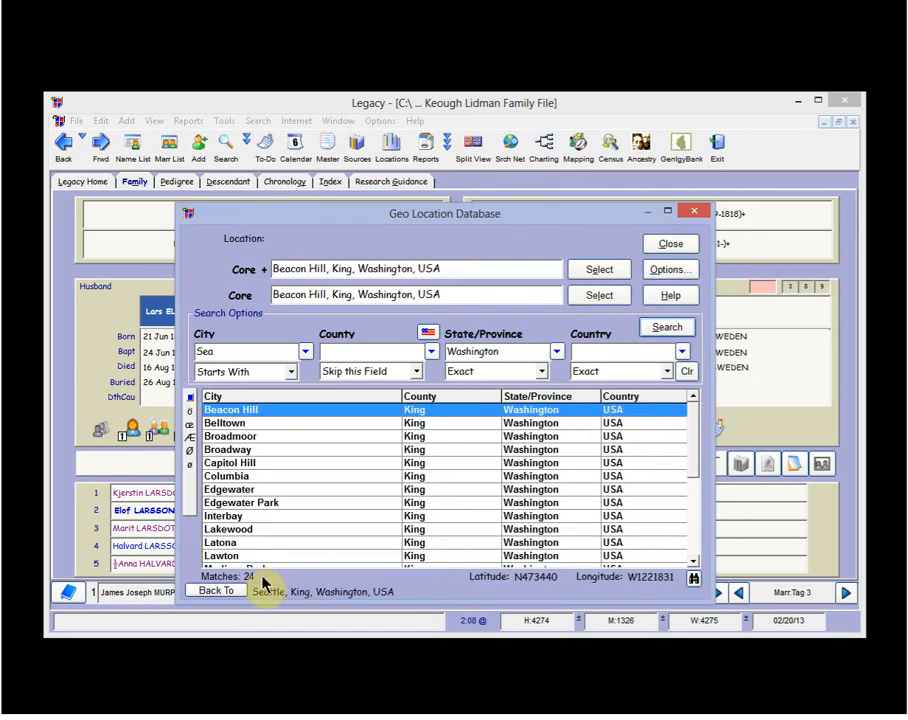
- View the Queen Anne entry among Seattle's surrounding locations, and return to the original Seattle results
{"action": "left_click_drag", "start_coordinate": [695, 451], "coordinate": [693, 537]}
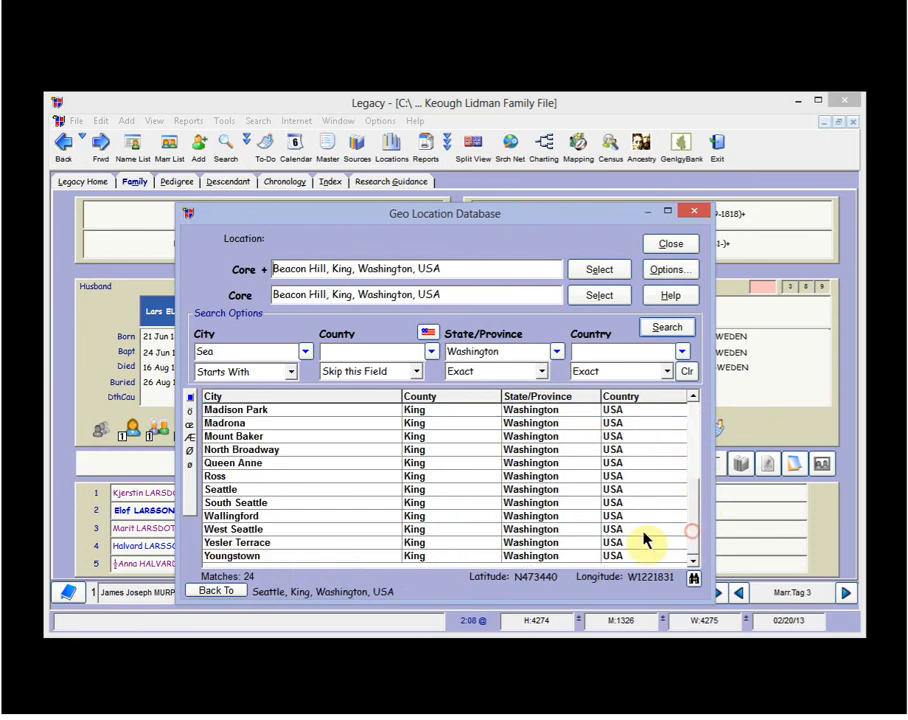
{"action": "left_click", "coordinate": [233, 466]}
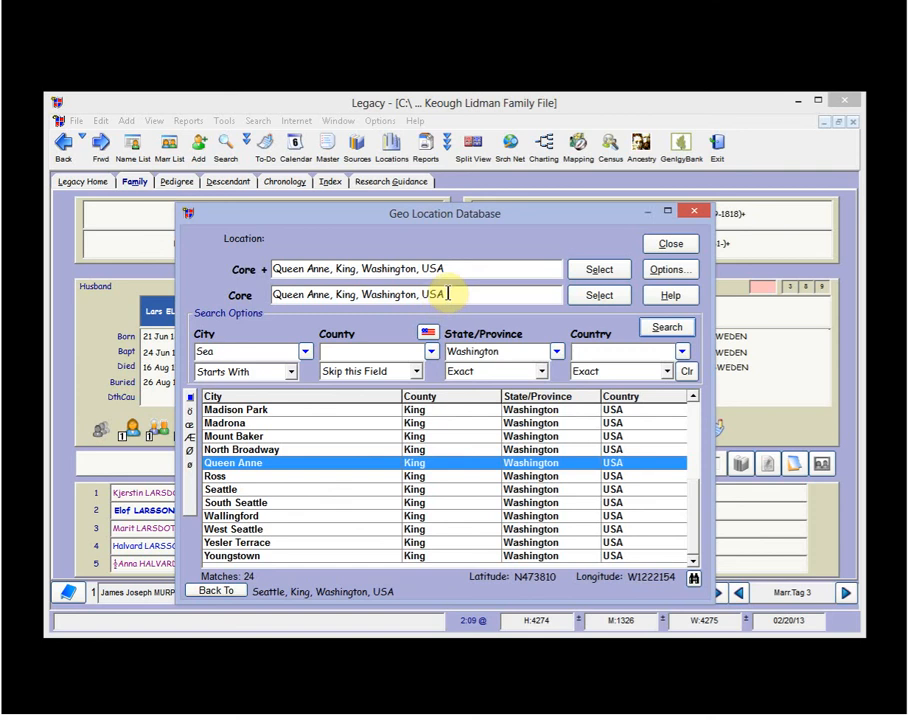
{"action": "left_click", "coordinate": [235, 592]}
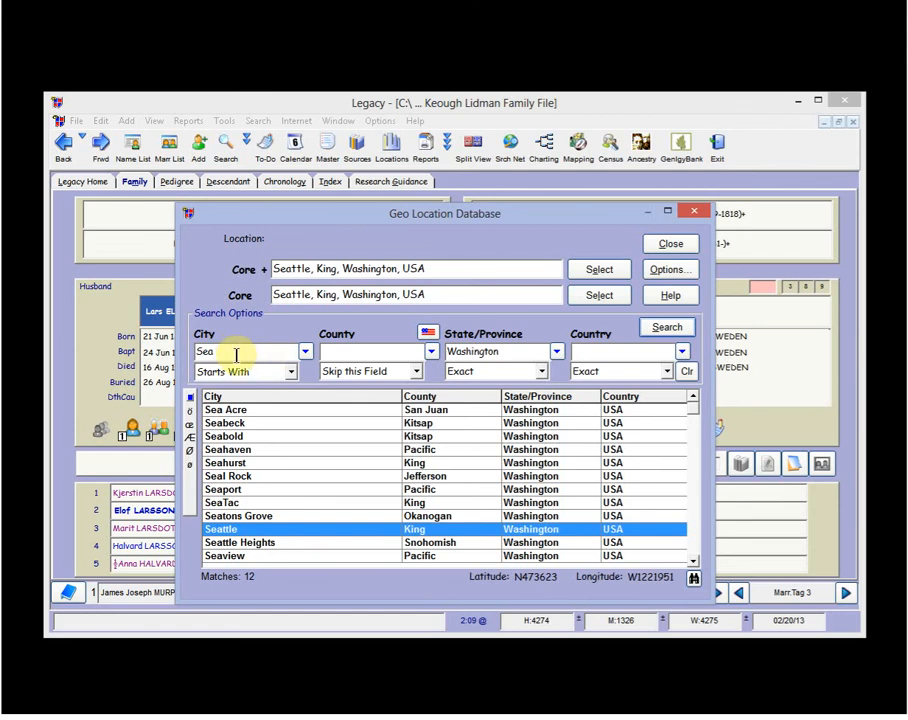
- Browse the database's State/Province and Country lookup lists, closing each without choosing an entry
{"action": "left_click", "coordinate": [557, 354]}
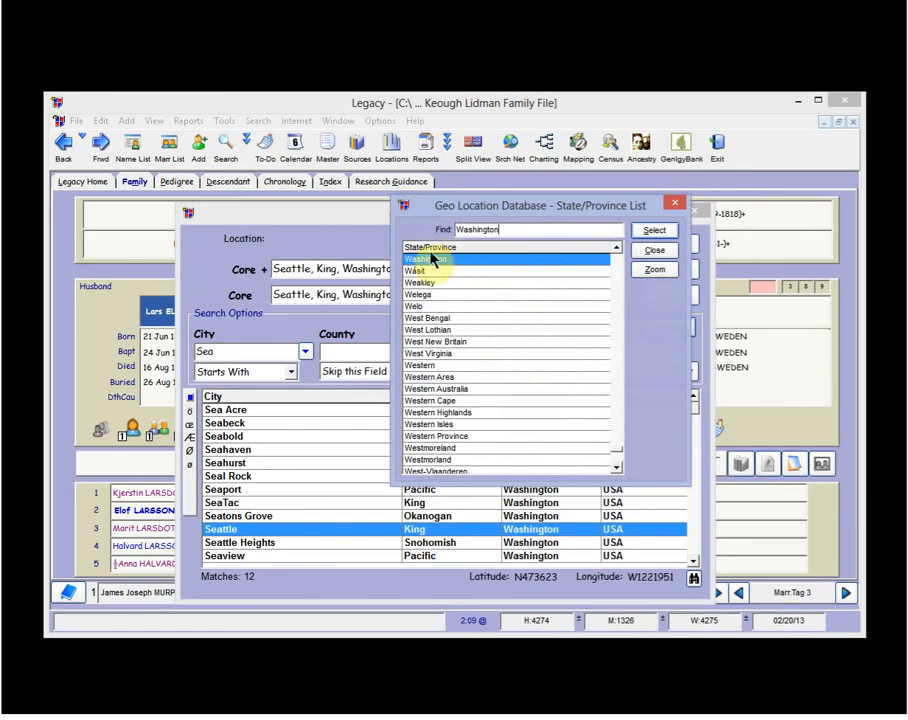
{"action": "left_click", "coordinate": [655, 250]}
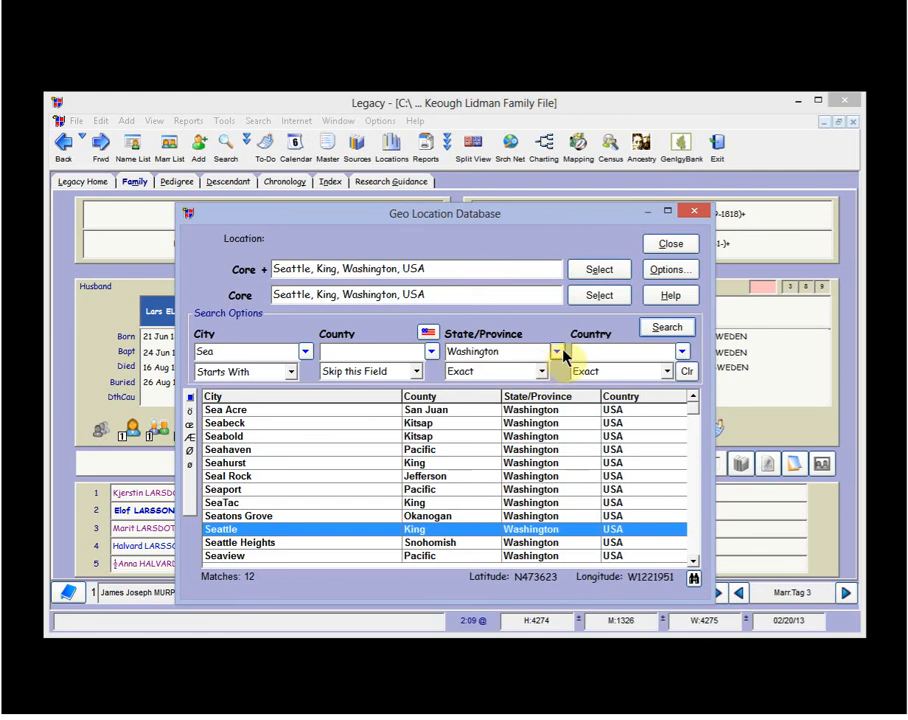
{"action": "left_click", "coordinate": [683, 355]}
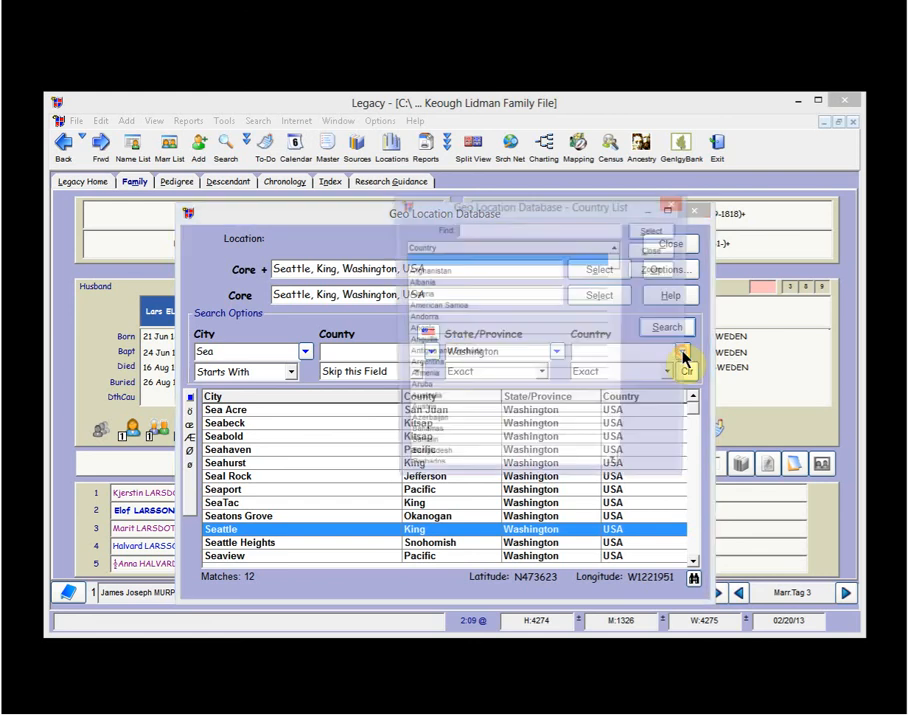
{"action": "left_click_drag", "start_coordinate": [614, 261], "coordinate": [620, 384]}
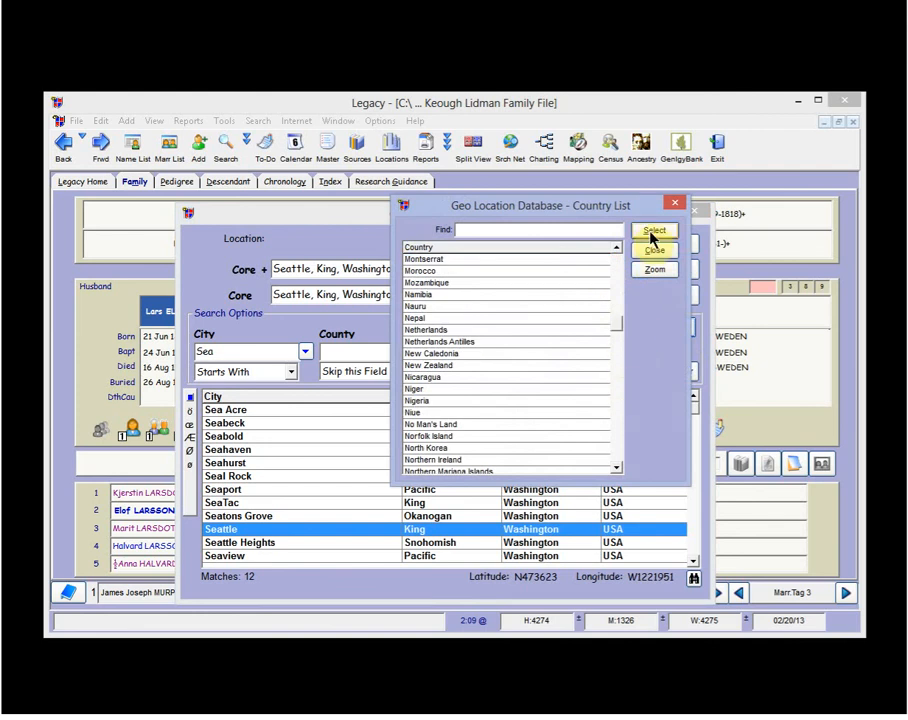
{"action": "left_click", "coordinate": [674, 207]}
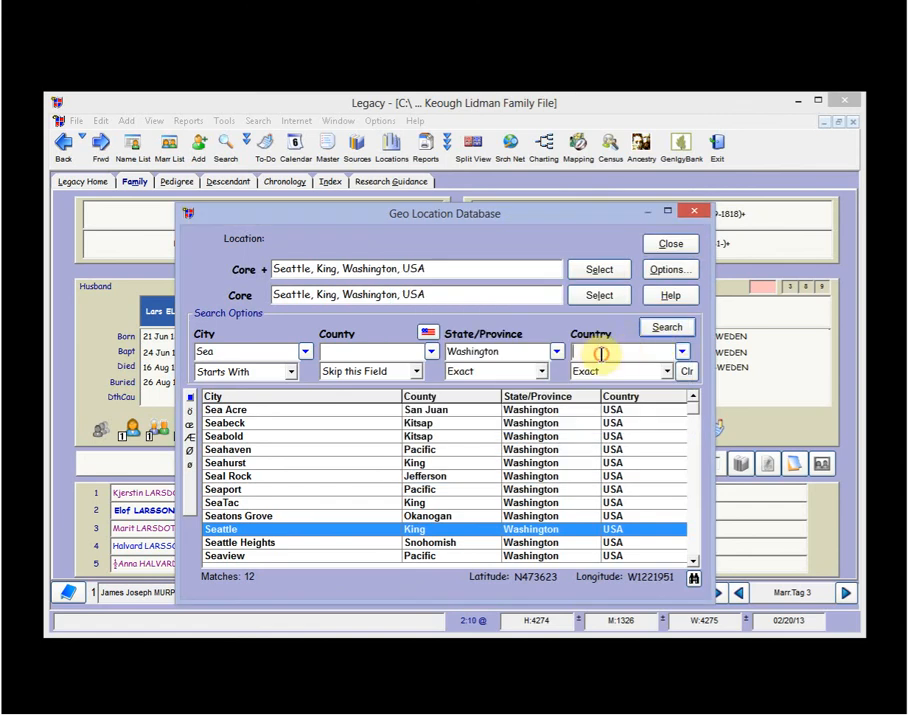
- Clear the state and city criteria and search for all locations in Sweden
{"action": "double_click", "coordinate": [517, 351]}
{"action": "key", "text": "Delete"}
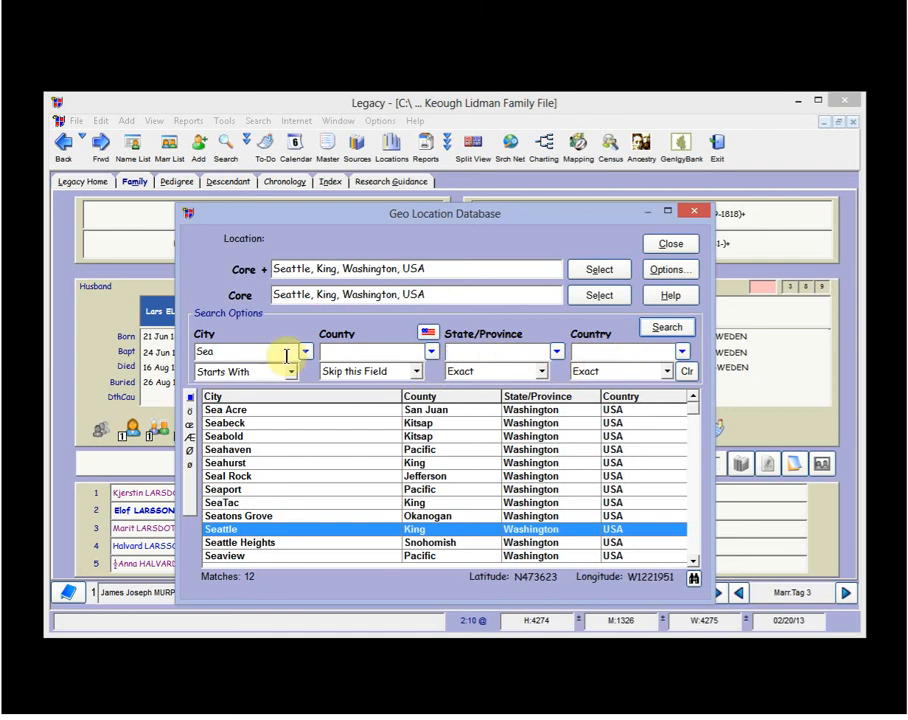
{"action": "double_click", "coordinate": [223, 350]}
{"action": "key", "text": "Delete"}
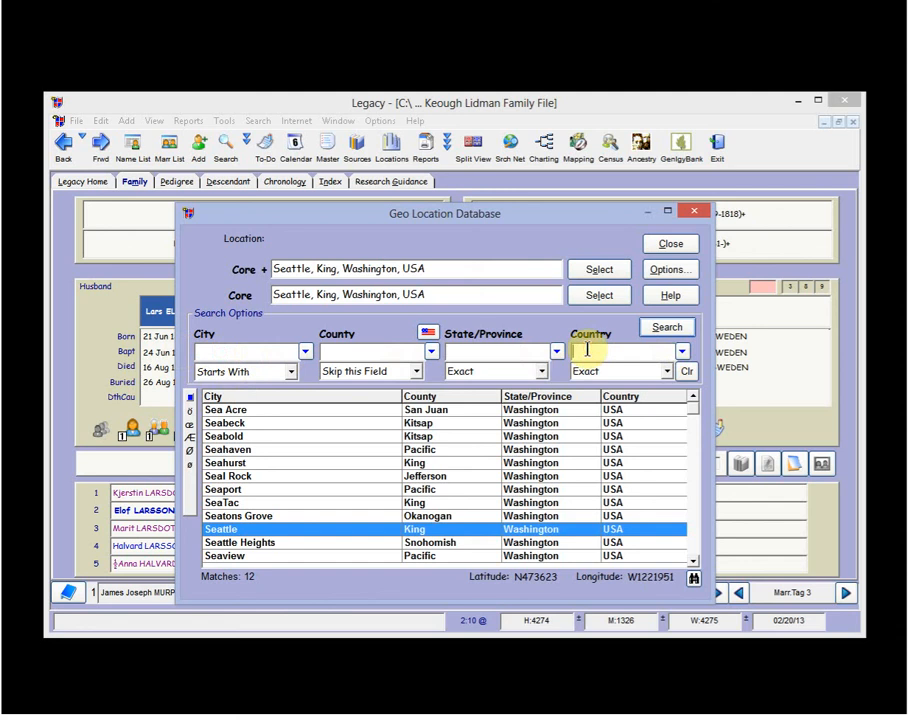
{"action": "left_click", "coordinate": [587, 349]}
{"action": "type", "text": "Sweden"}
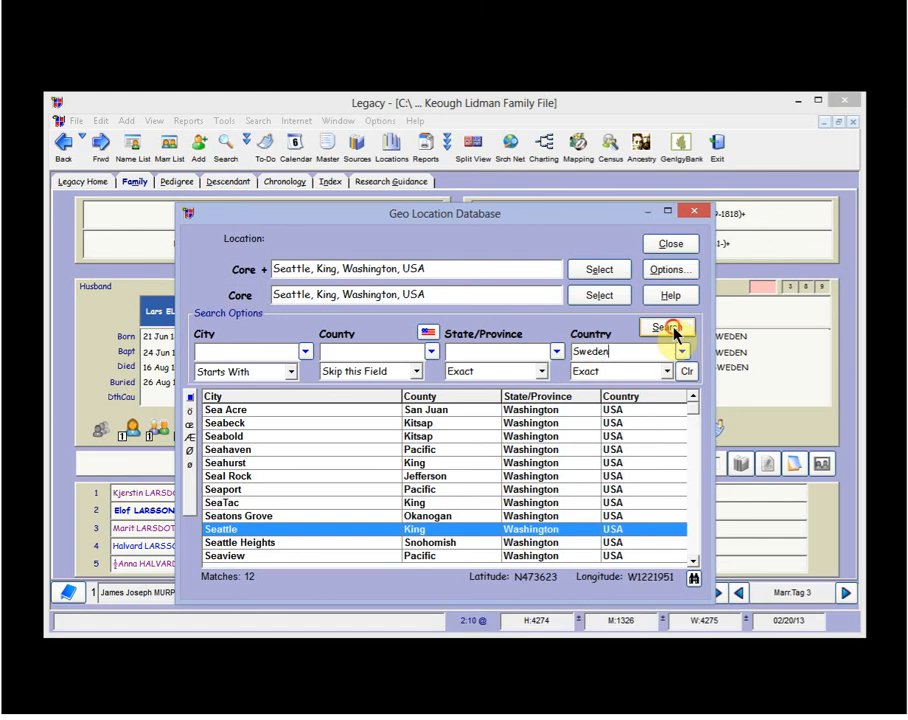
{"action": "left_click", "coordinate": [673, 330]}
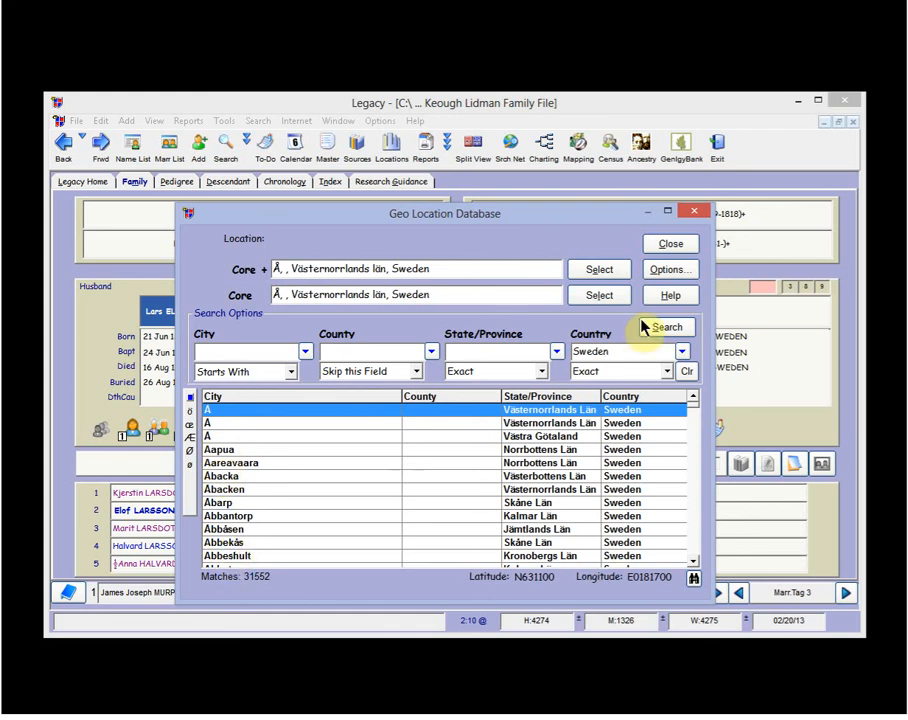
- Review the database options, including Keep Matching Diacritics, and the State/Province lookup list and match modes without changing them
{"action": "left_click", "coordinate": [671, 271]}
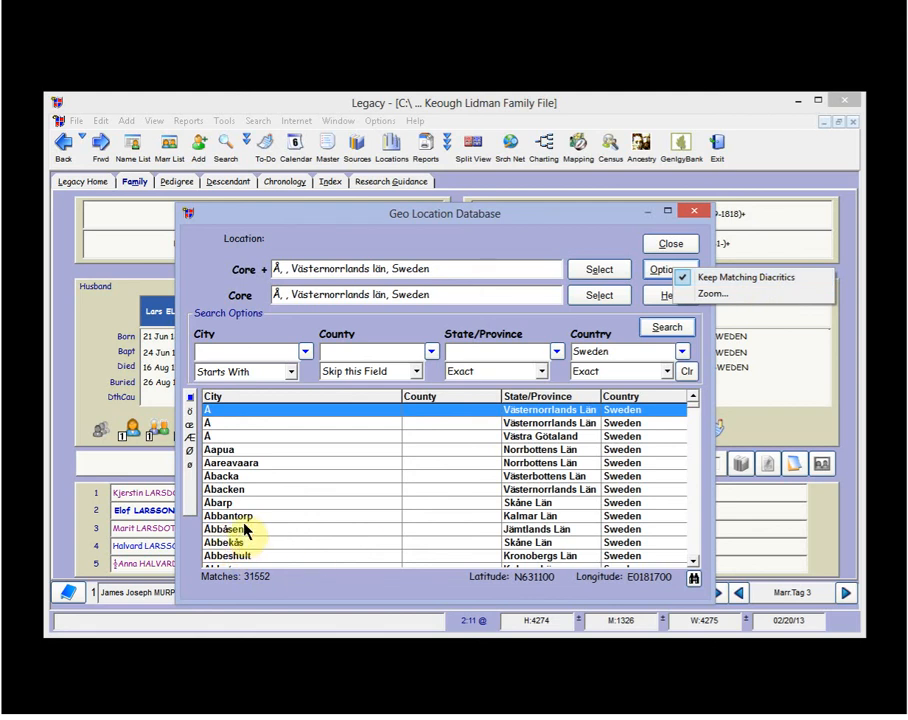
{"action": "left_click", "coordinate": [589, 245]}
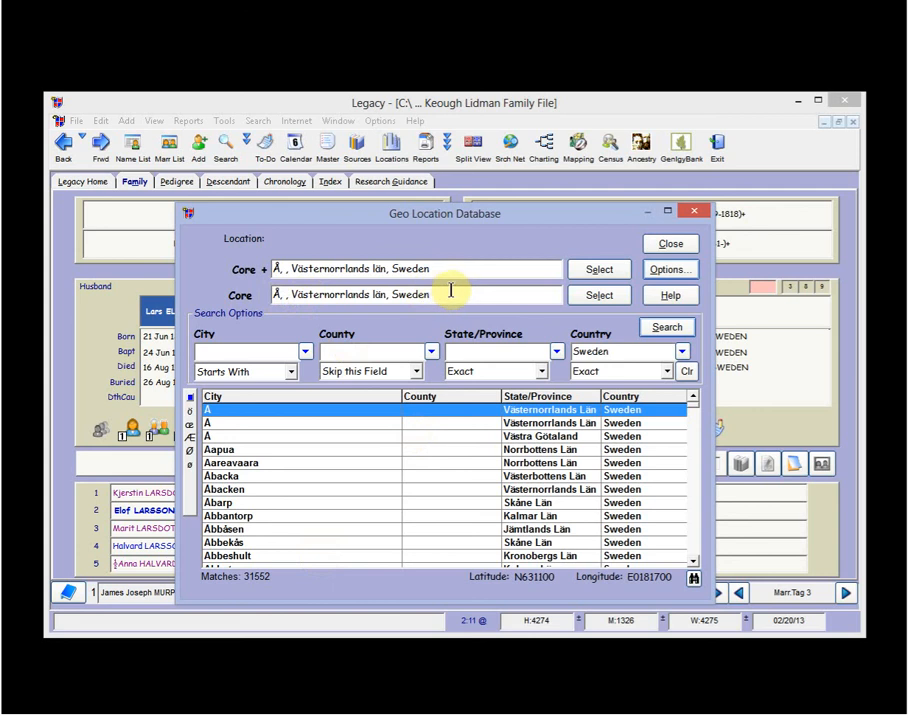
{"action": "left_click", "coordinate": [556, 354]}
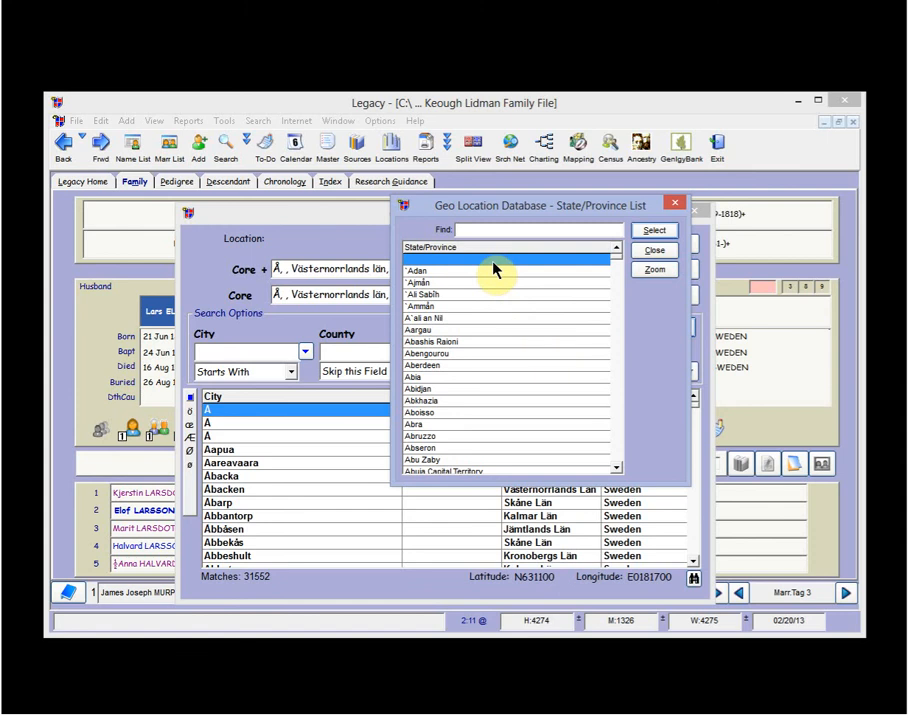
{"action": "left_click", "coordinate": [674, 207]}
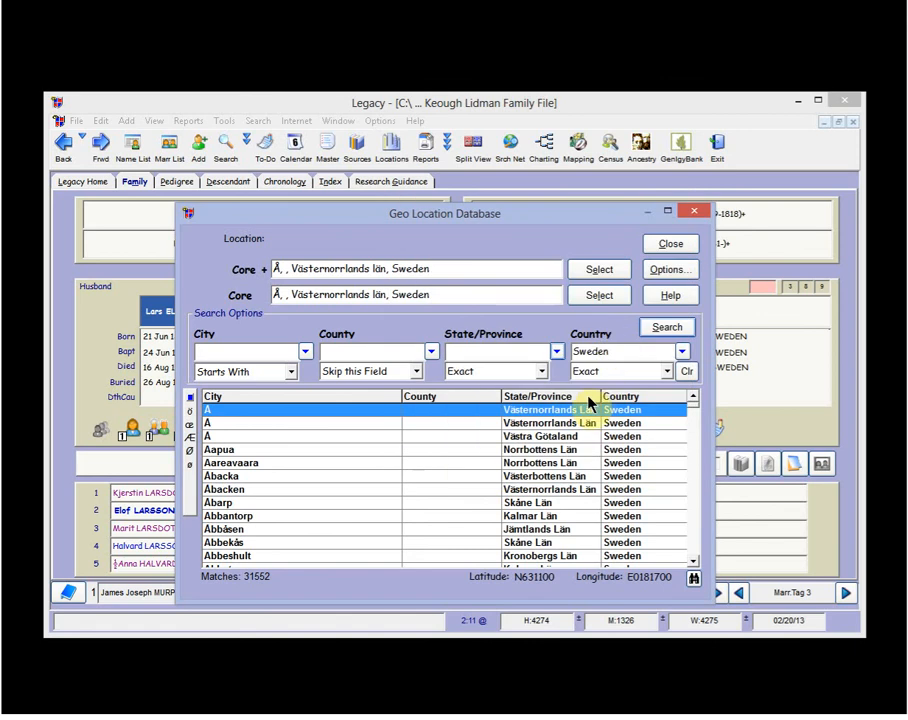
{"action": "left_click", "coordinate": [542, 371]}
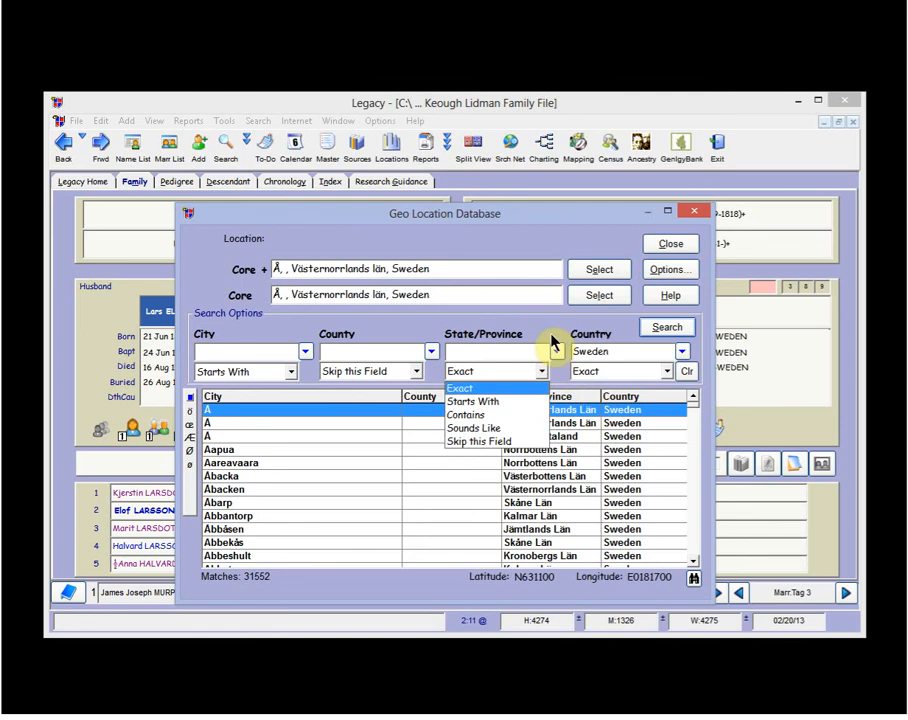
{"action": "left_click", "coordinate": [552, 331]}
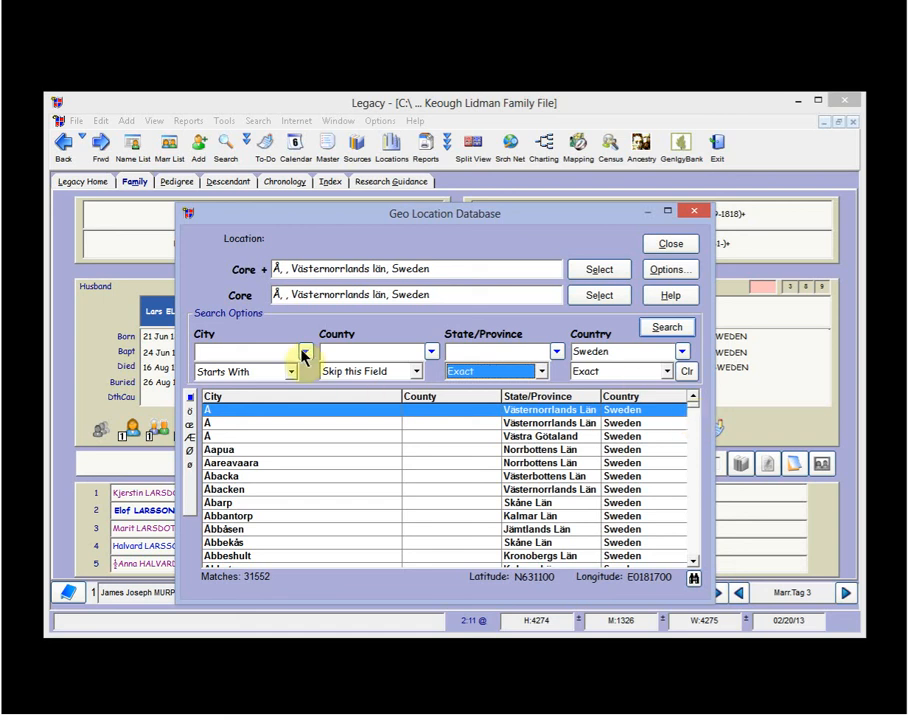
- Search for Swedish cities whose names start with "Norra"
{"action": "left_click", "coordinate": [264, 351]}
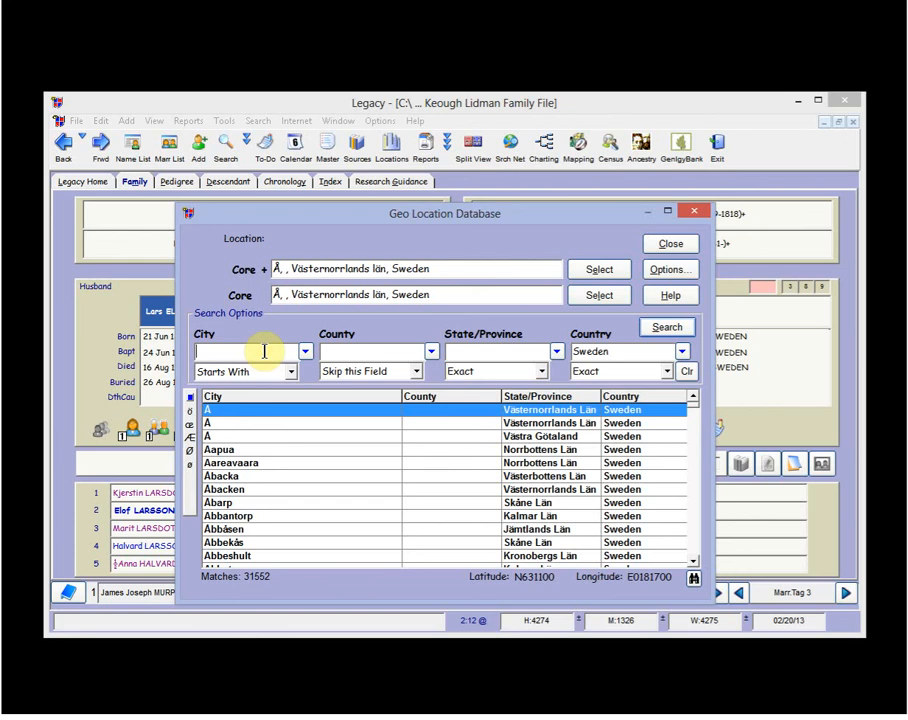
{"action": "type", "text": "Norra"}
{"action": "left_click", "coordinate": [670, 330]}
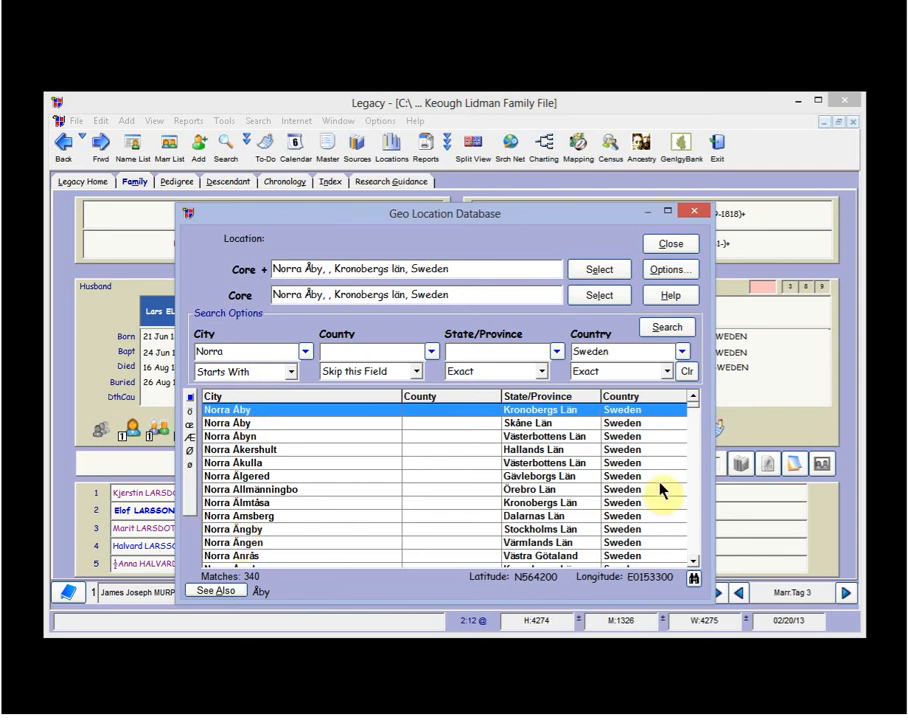
- Narrow the Swedish location search to cities whose names start with "Norra Naddebo"
{"action": "left_click", "coordinate": [693, 562]}
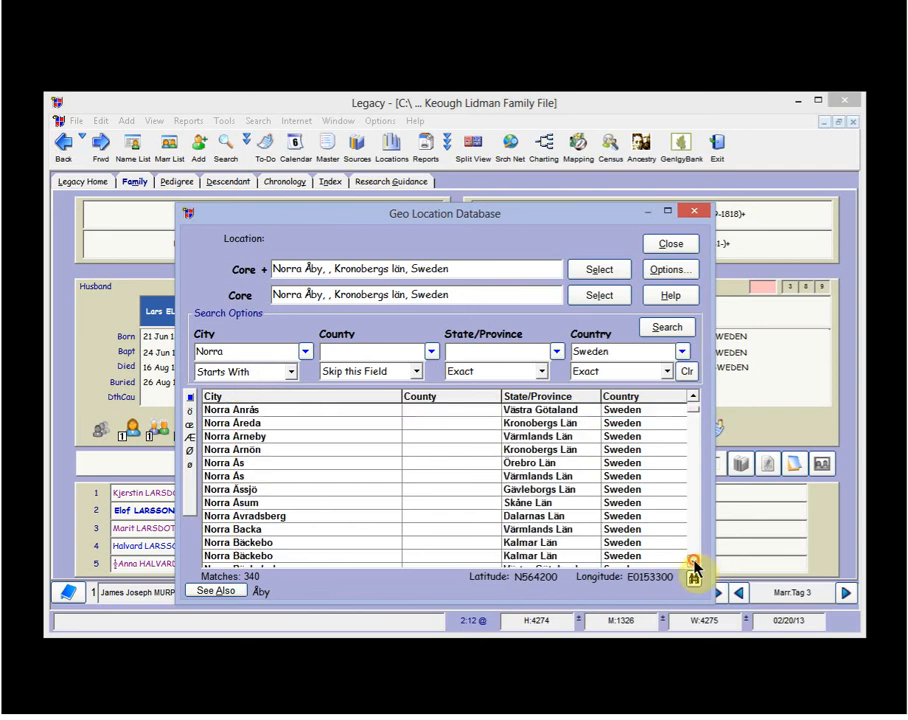
{"action": "left_click", "coordinate": [232, 350]}
{"action": "type", "text": "N"}
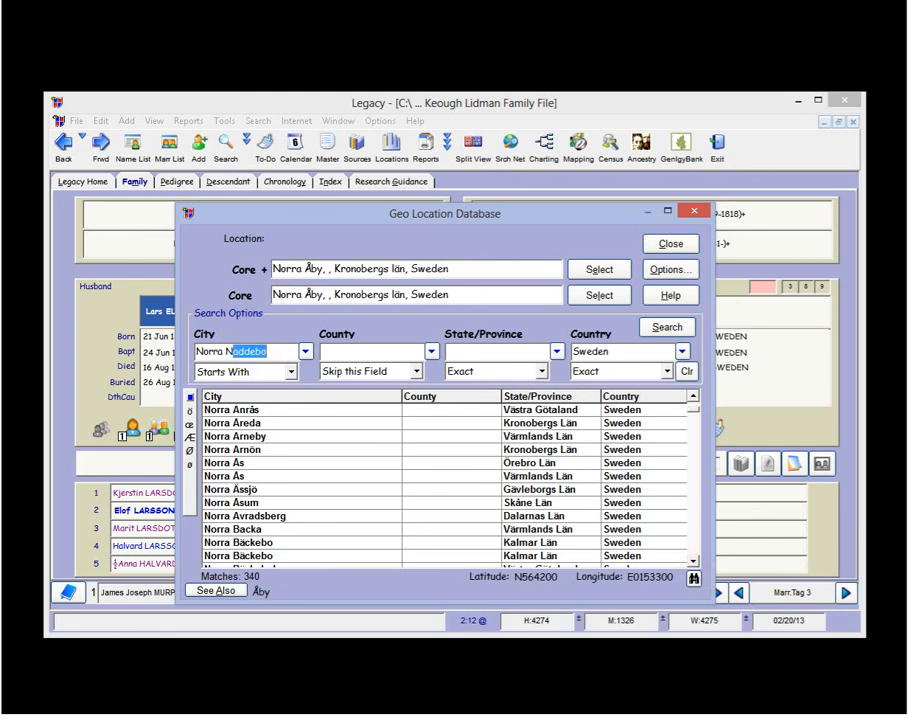
{"action": "key", "text": "Delete"}
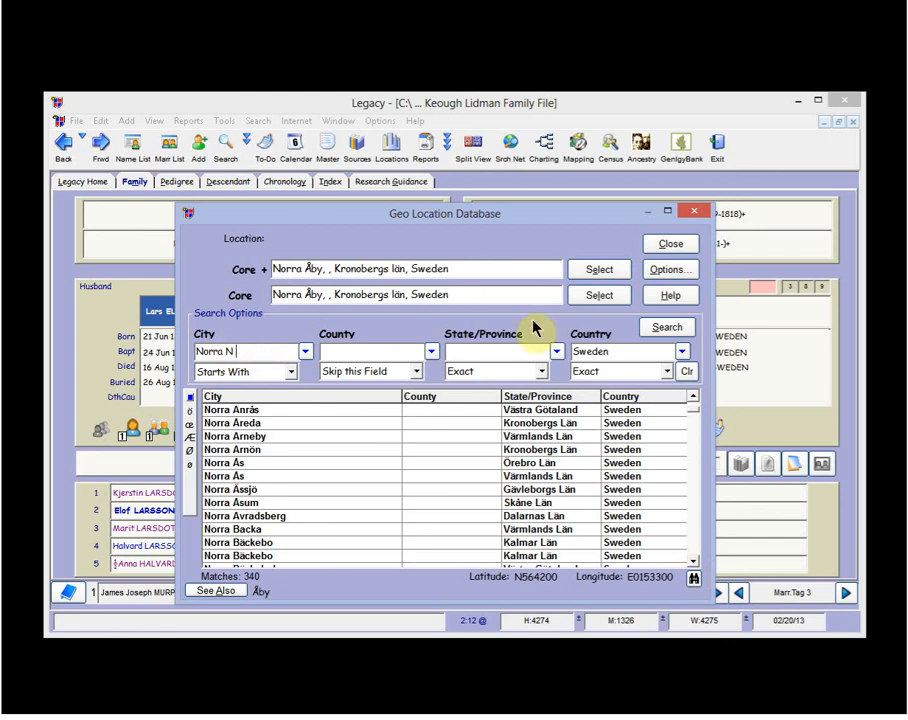
{"action": "type", "text": "addebo"}
{"action": "left_click", "coordinate": [662, 334]}
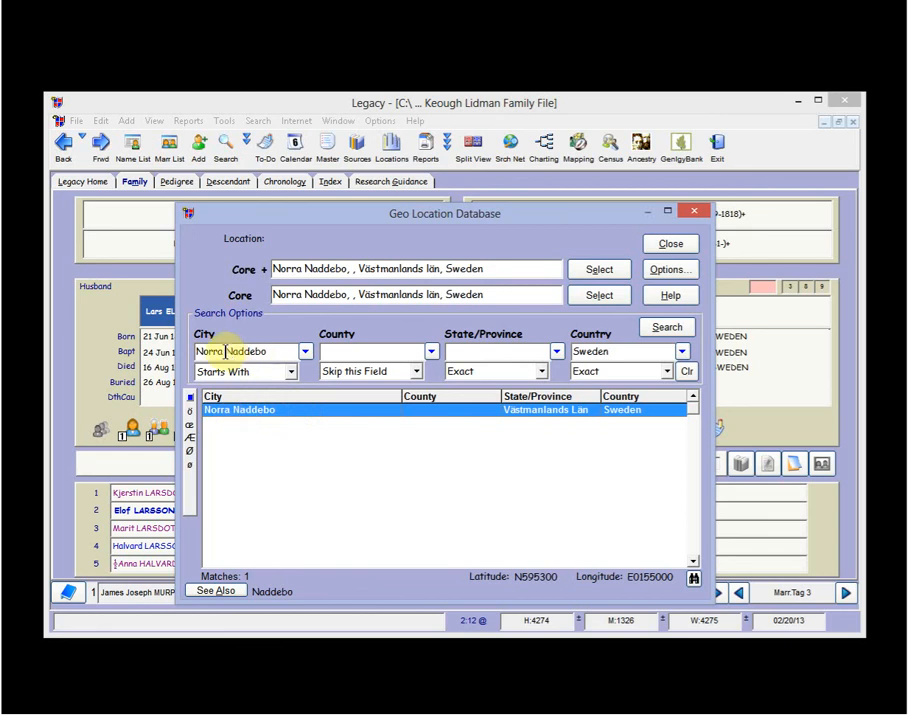
- Search again for Swedish cities starting with "Norra", browse down to the names beginning with N, and close the Geo Location Database
{"action": "left_click_drag", "start_coordinate": [227, 351], "coordinate": [284, 351]}
{"action": "key", "text": "BackSpace"}
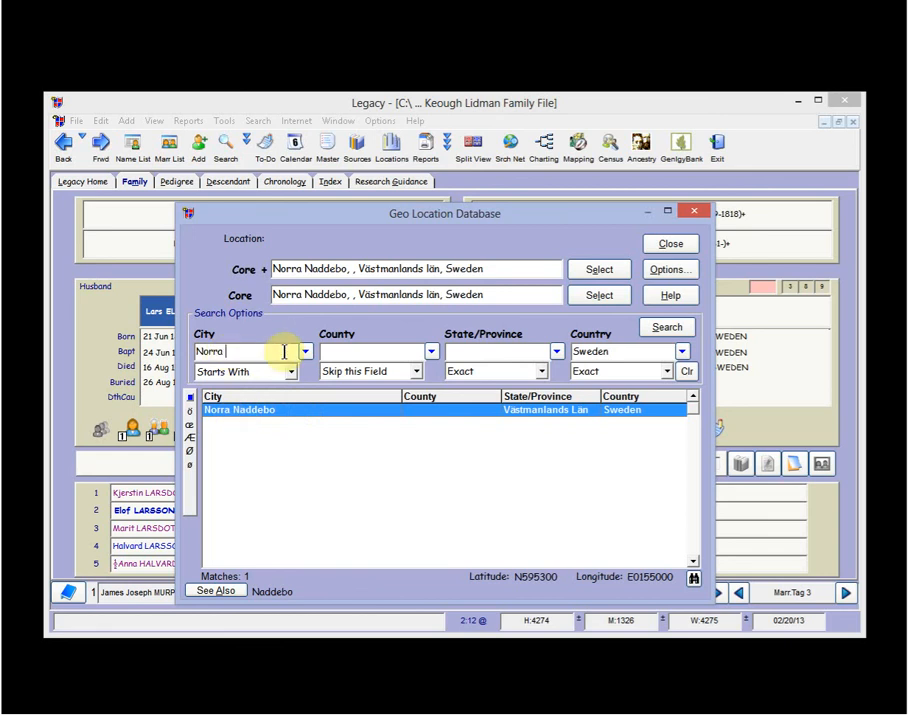
{"action": "left_click", "coordinate": [667, 327]}
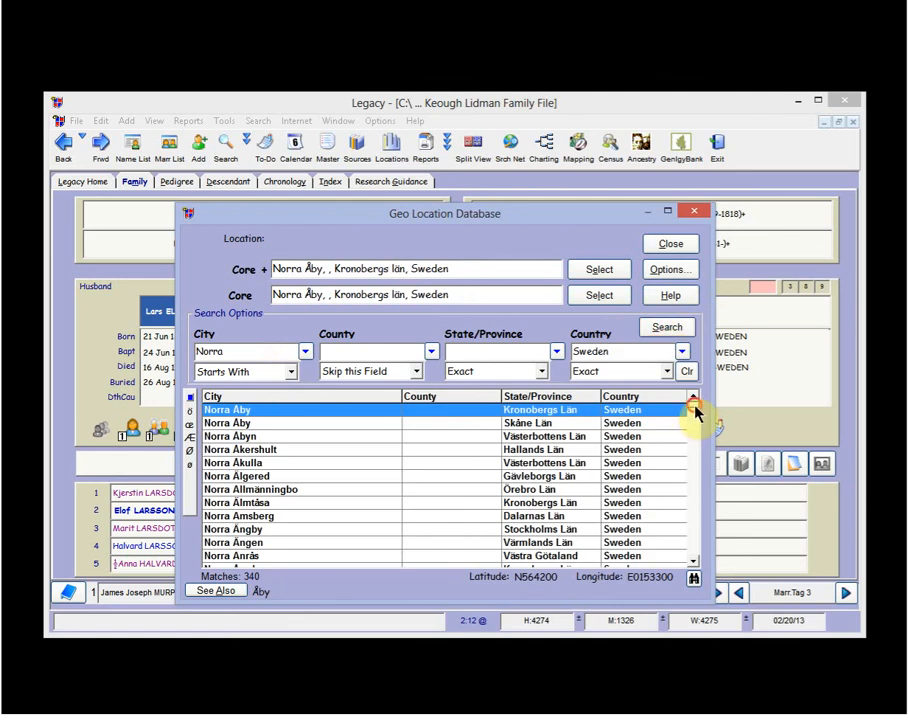
{"action": "left_click", "coordinate": [695, 563]}
{"action": "left_click_drag", "start_coordinate": [695, 563], "coordinate": [695, 563]}
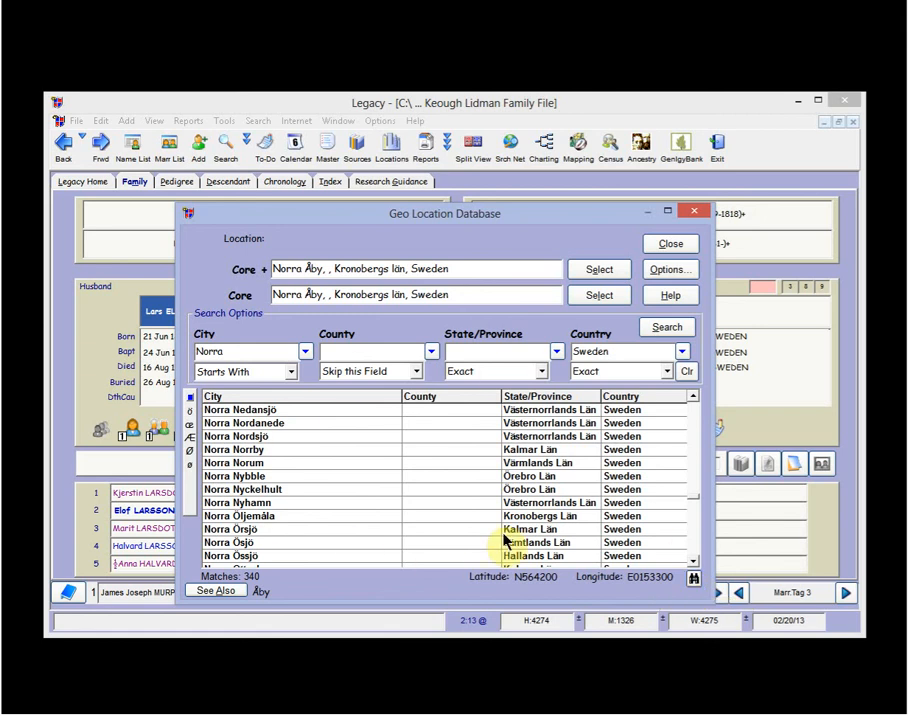
{"action": "left_click", "coordinate": [672, 246]}
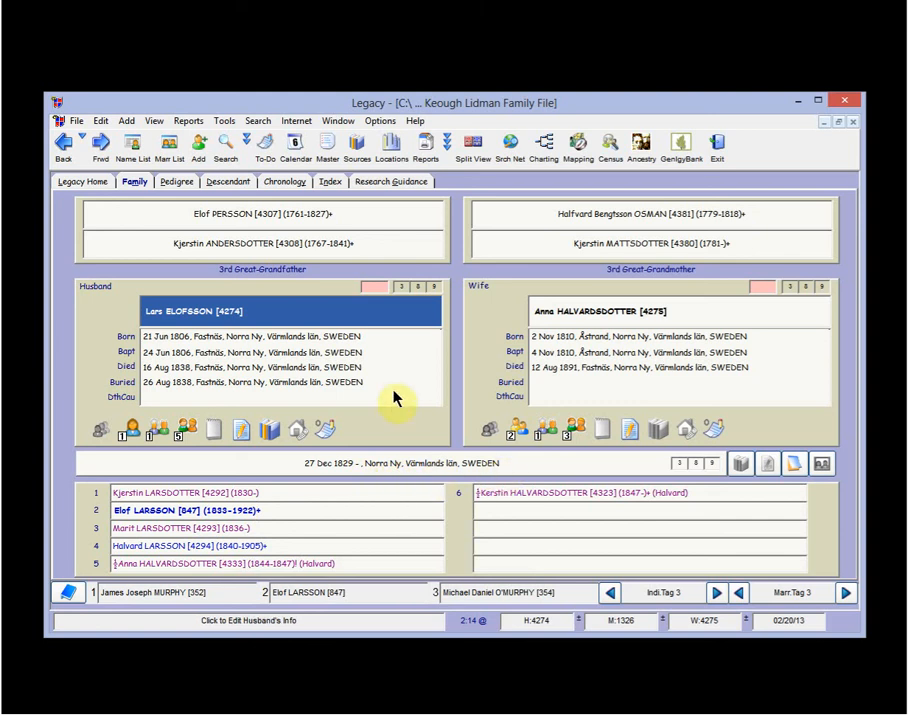
- In the Master Location List, select the county-level Goodhue, Minnesota entry and accept the Country, State/Province, County, City sort order
{"action": "left_click", "coordinate": [390, 148]}
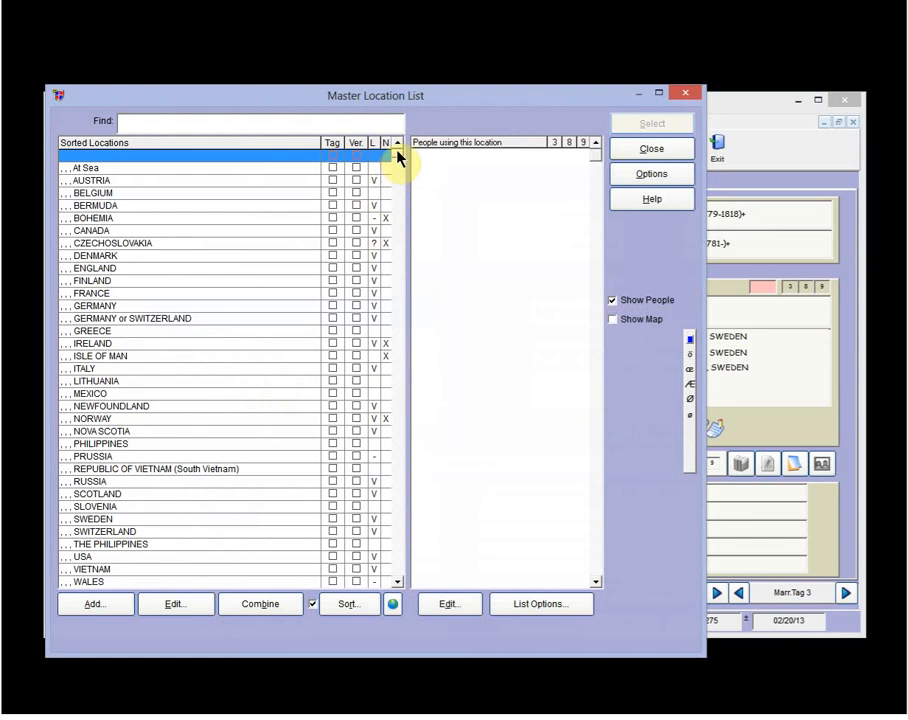
{"action": "left_click_drag", "start_coordinate": [398, 155], "coordinate": [403, 365]}
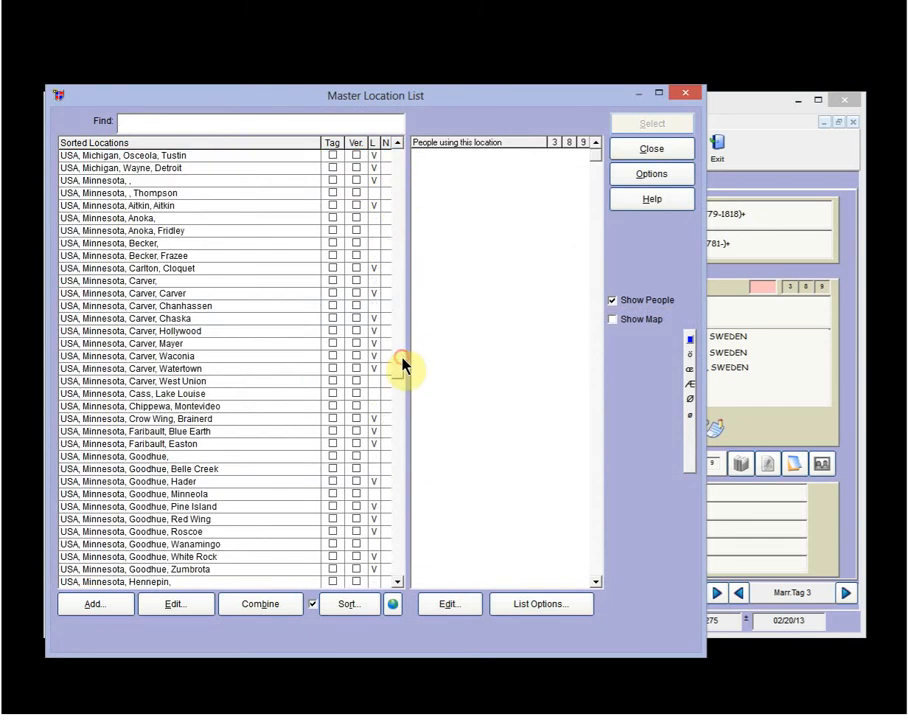
{"action": "left_click", "coordinate": [151, 460]}
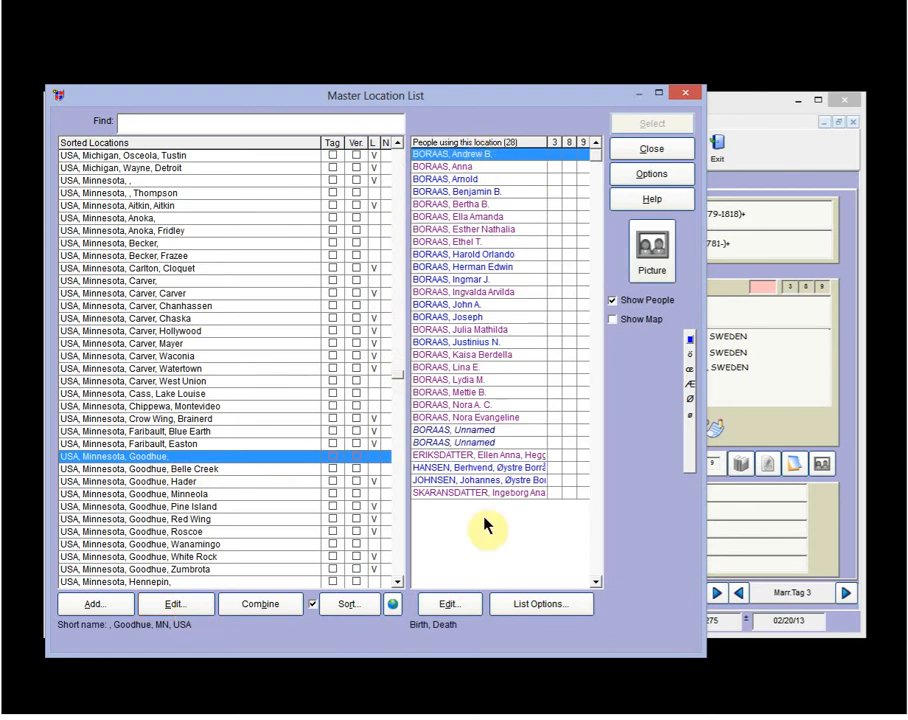
{"action": "left_click_drag", "start_coordinate": [466, 95], "coordinate": [545, 97]}
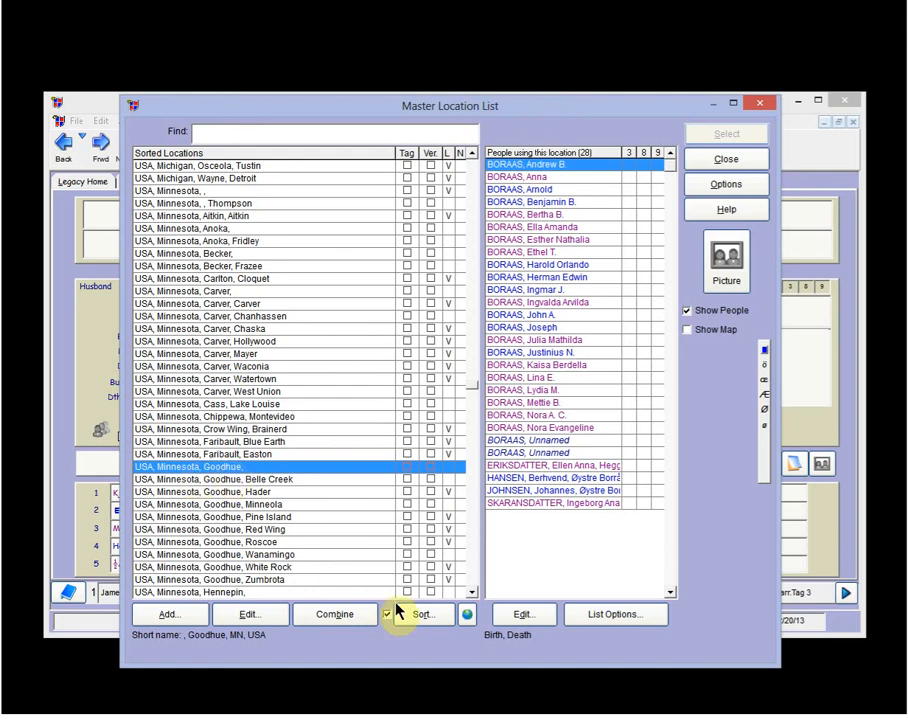
{"action": "left_click", "coordinate": [422, 616]}
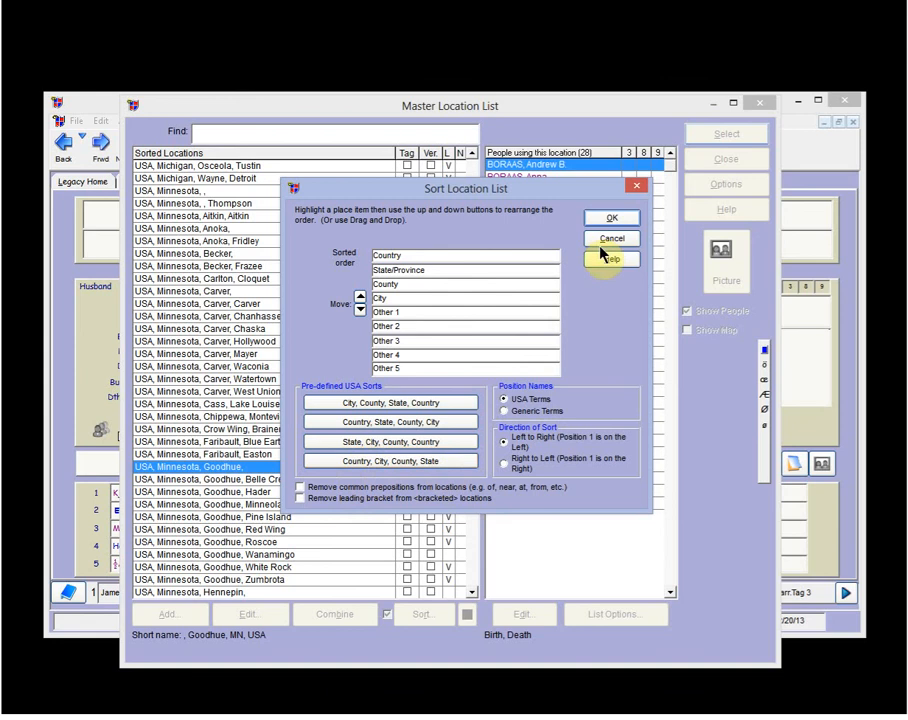
{"action": "left_click", "coordinate": [614, 220]}
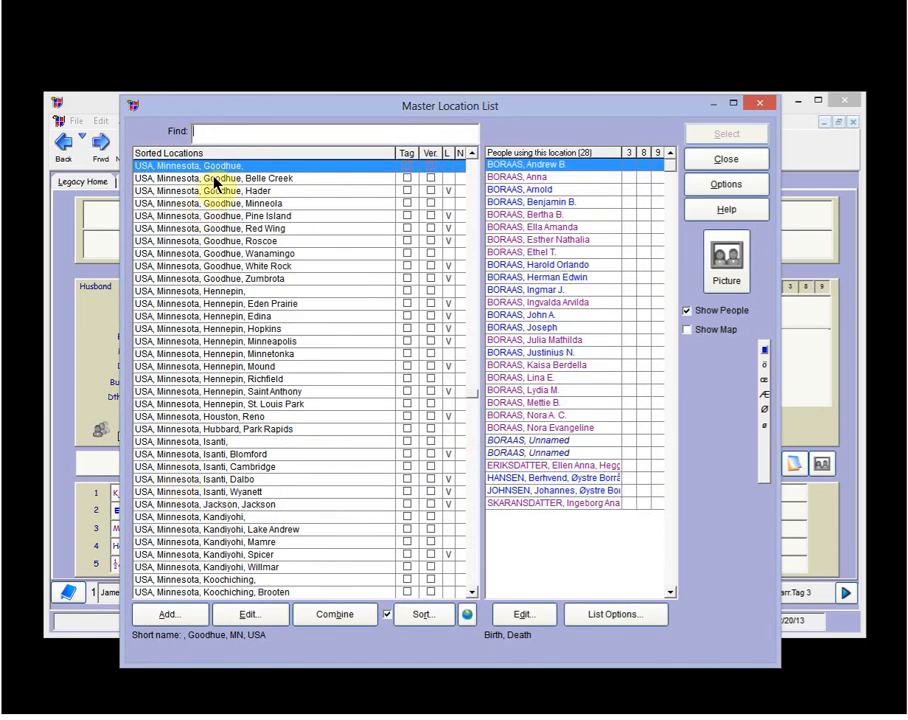
- Open the Goodhue, Minnesota location's details in an enlarged window for review, and close it and the Master Location List without saving
{"action": "left_click", "coordinate": [248, 615]}
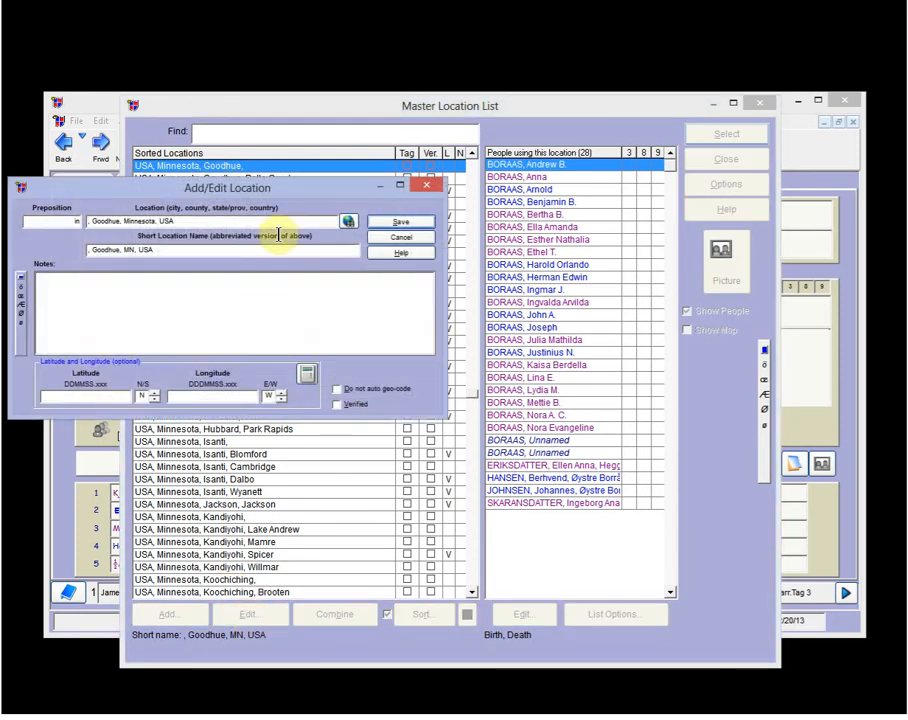
{"action": "left_click_drag", "start_coordinate": [288, 196], "coordinate": [503, 268]}
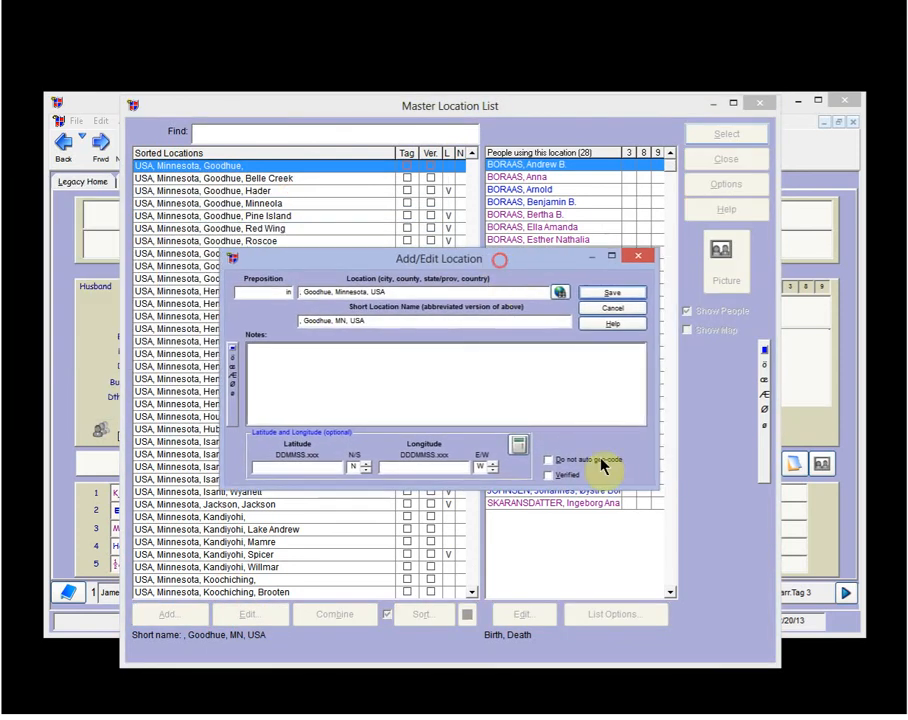
{"action": "left_click_drag", "start_coordinate": [668, 486], "coordinate": [730, 594]}
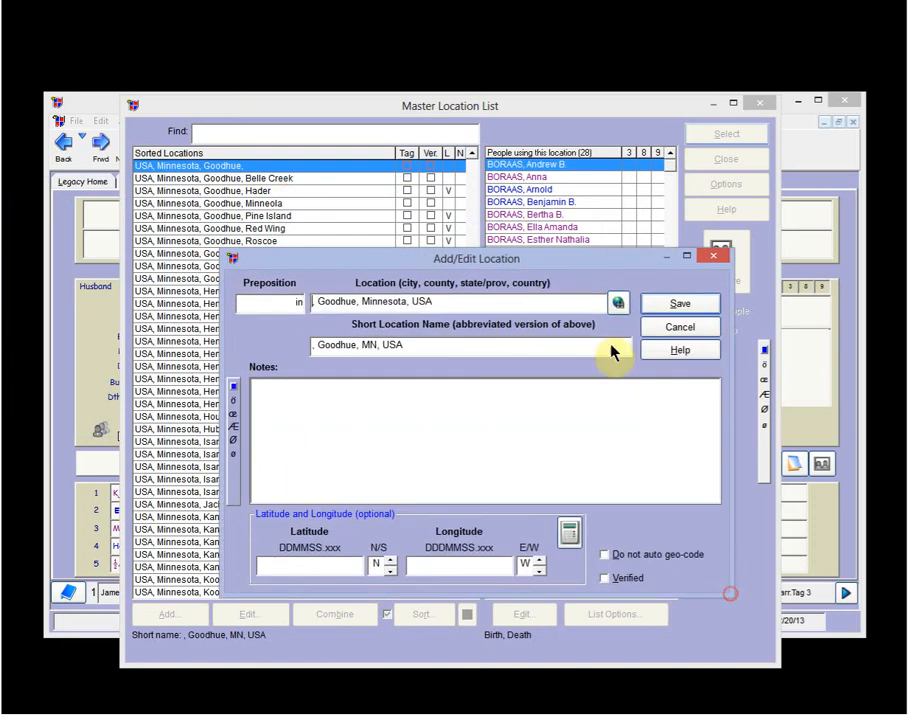
{"action": "left_click_drag", "start_coordinate": [584, 263], "coordinate": [554, 247]}
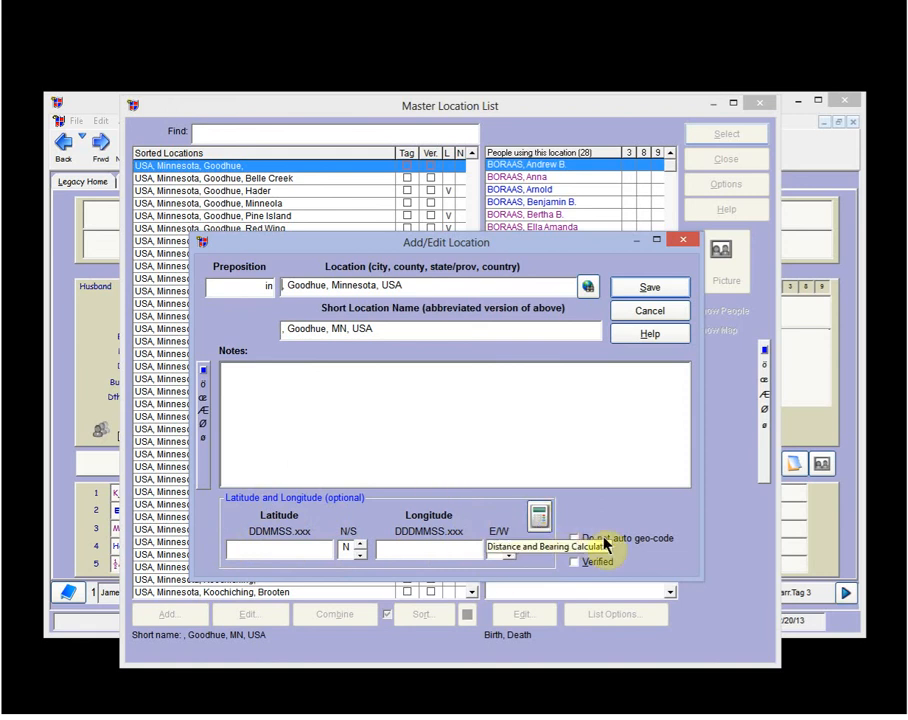
{"action": "left_click", "coordinate": [684, 242]}
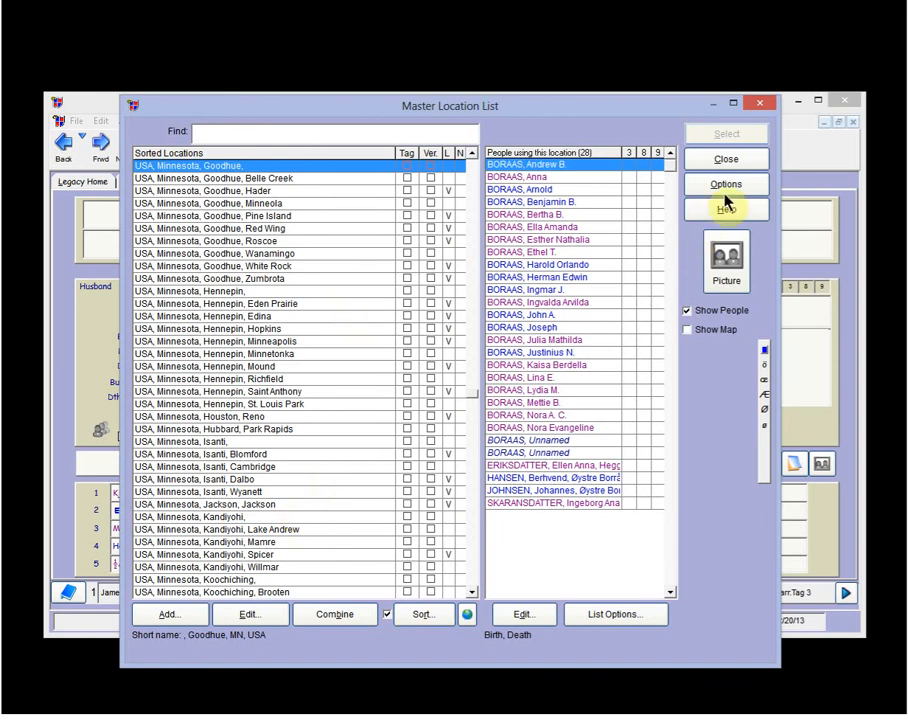
{"action": "left_click", "coordinate": [762, 103]}
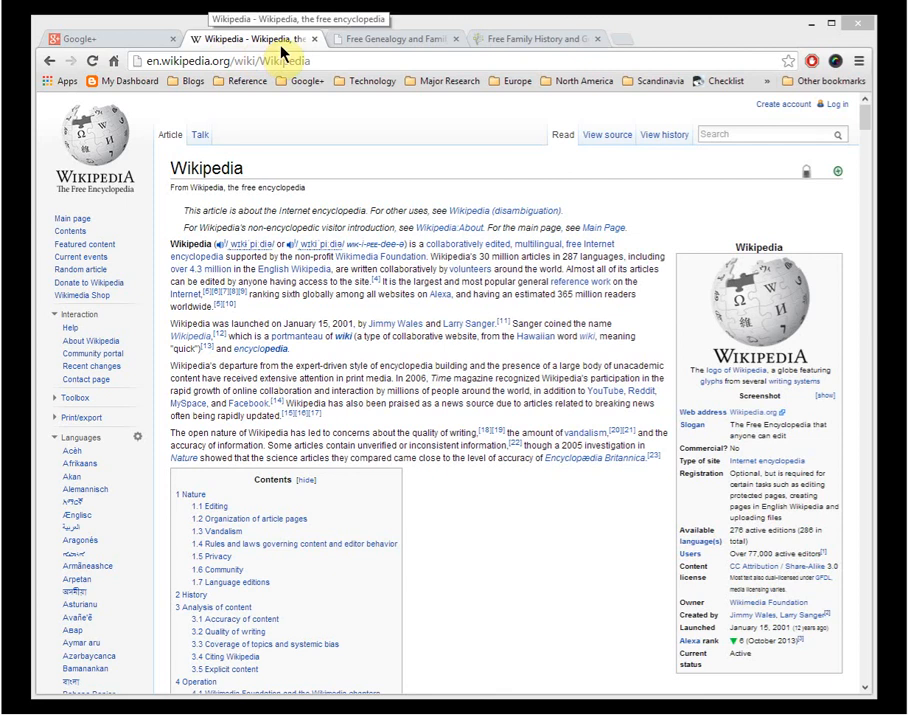
- In Wikipedia, look up the Sweden article and go to its Administrative divisions section
{"action": "left_click", "coordinate": [718, 133]}
{"action": "type", "text": "Sweden"}
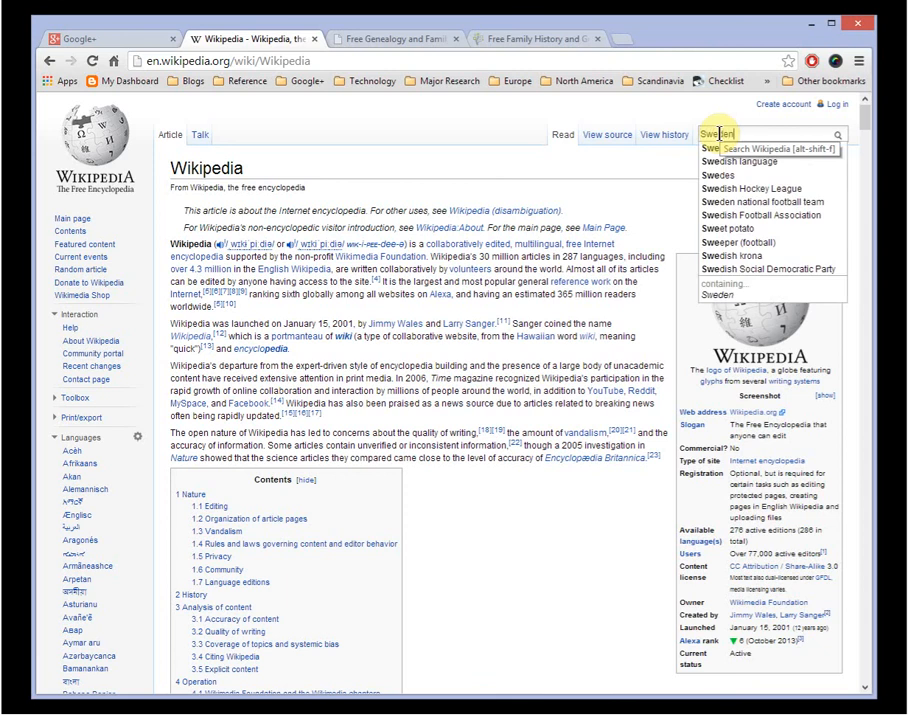
{"action": "key", "text": "Return"}
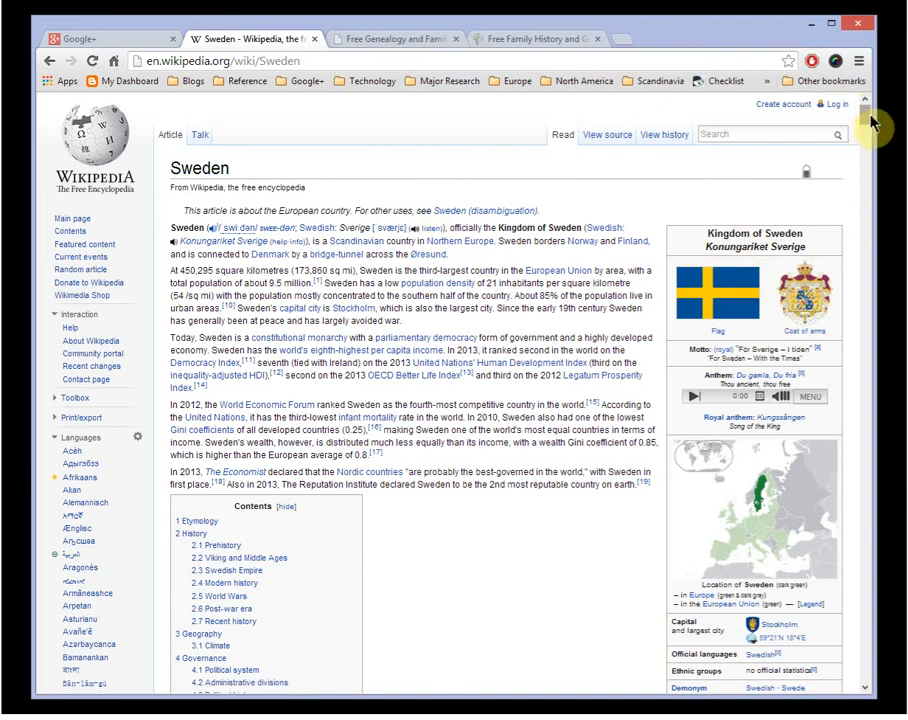
{"action": "left_click_drag", "start_coordinate": [875, 126], "coordinate": [867, 140]}
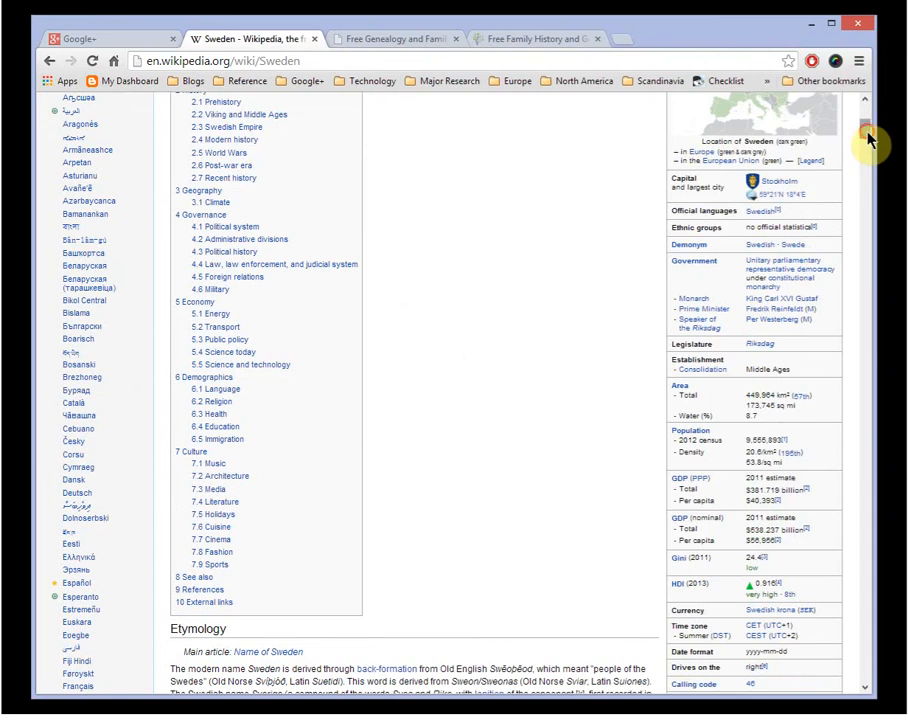
{"action": "left_click_drag", "start_coordinate": [868, 140], "coordinate": [867, 128]}
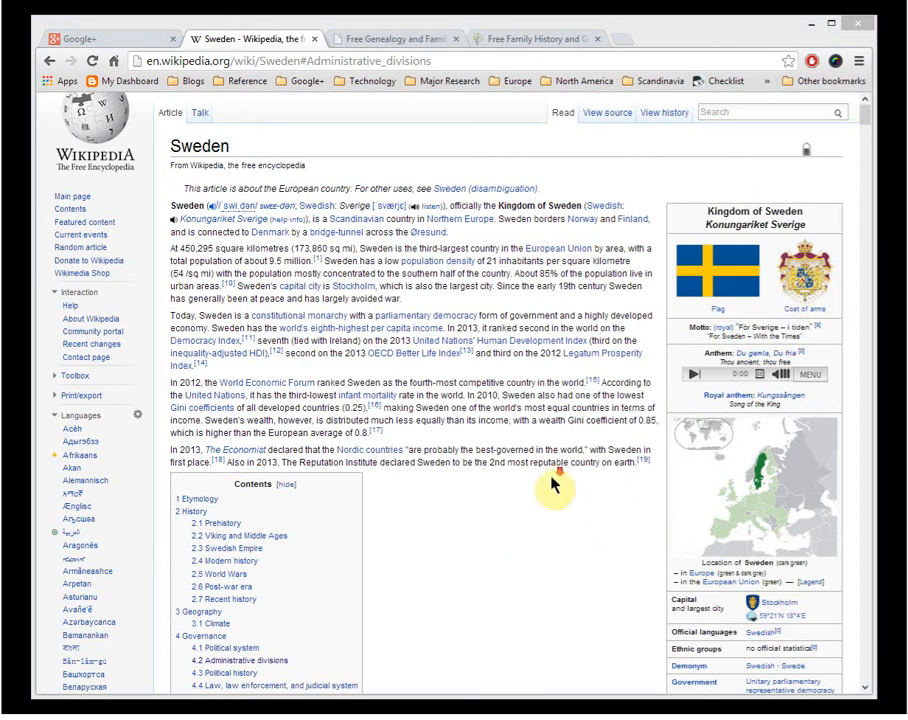
{"action": "scroll", "coordinate": [531, 525], "scroll_direction": "down", "scroll_amount": 3}
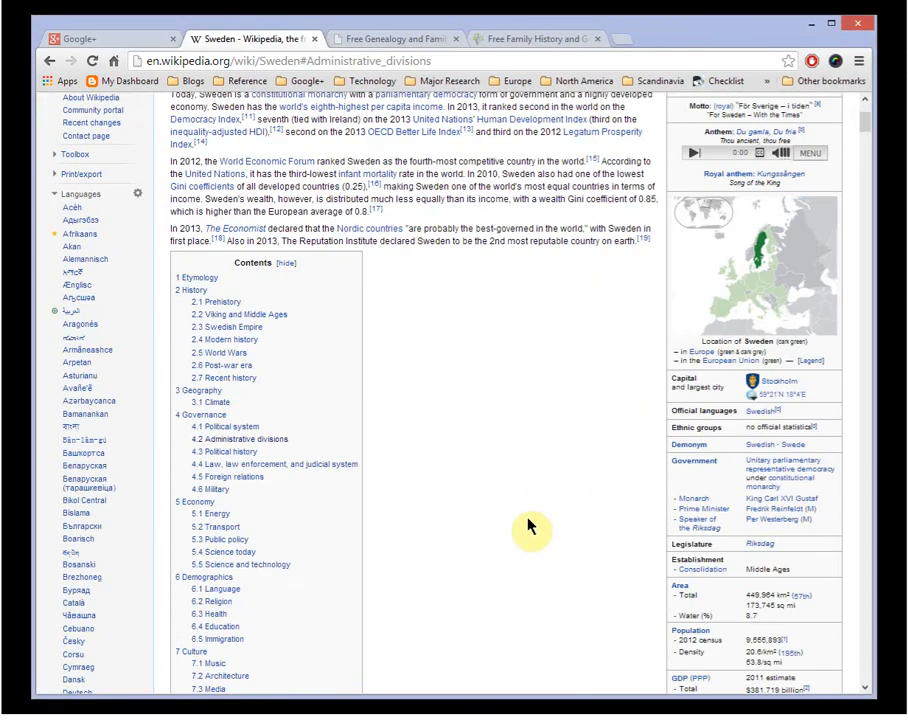
{"action": "left_click", "coordinate": [272, 441]}
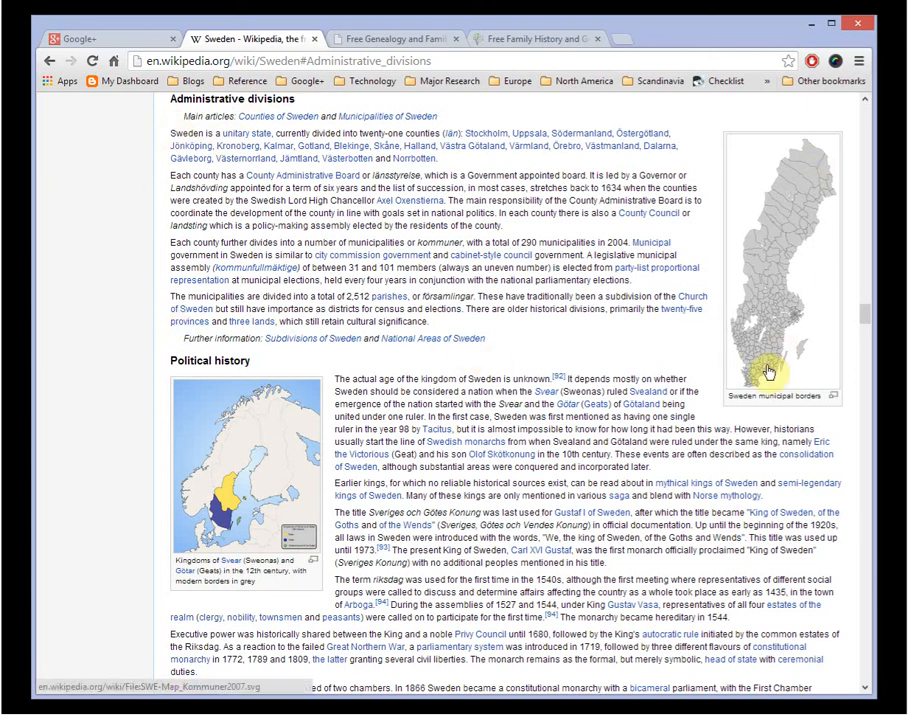
- Open the Counties of Sweden article, follow the Värmland County entry, and examine its municipalities and map
{"action": "left_click", "coordinate": [292, 117]}
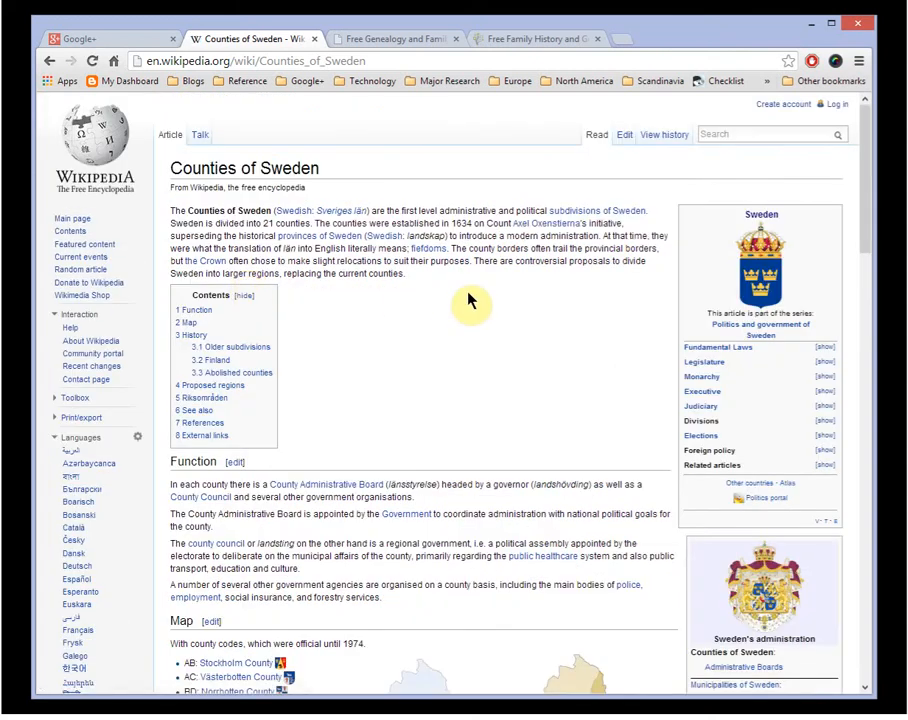
{"action": "scroll", "coordinate": [470, 300], "scroll_direction": "down", "scroll_amount": 4}
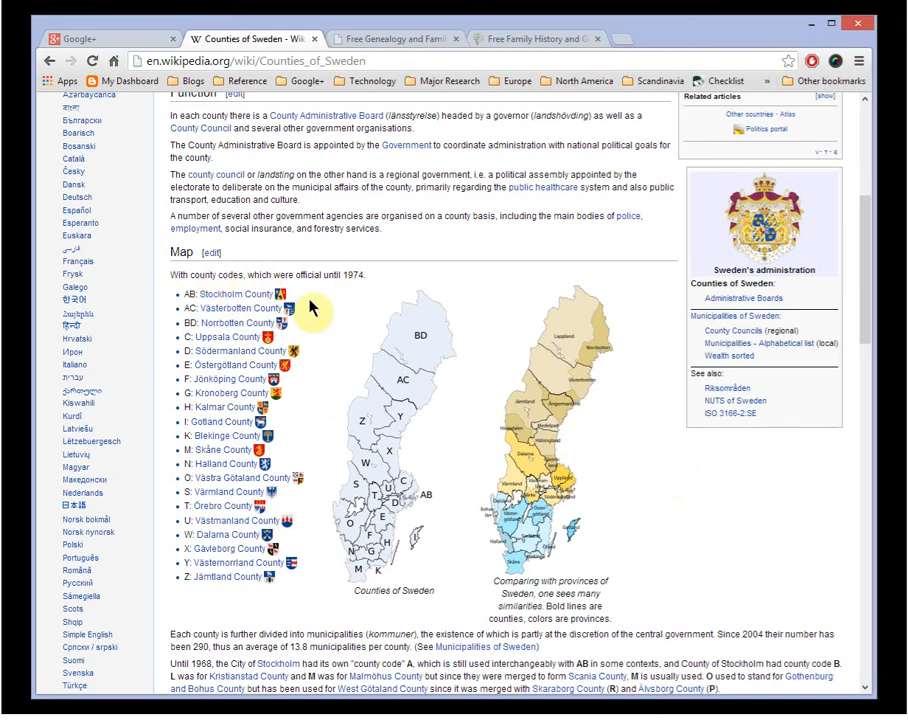
{"action": "left_click", "coordinate": [228, 492]}
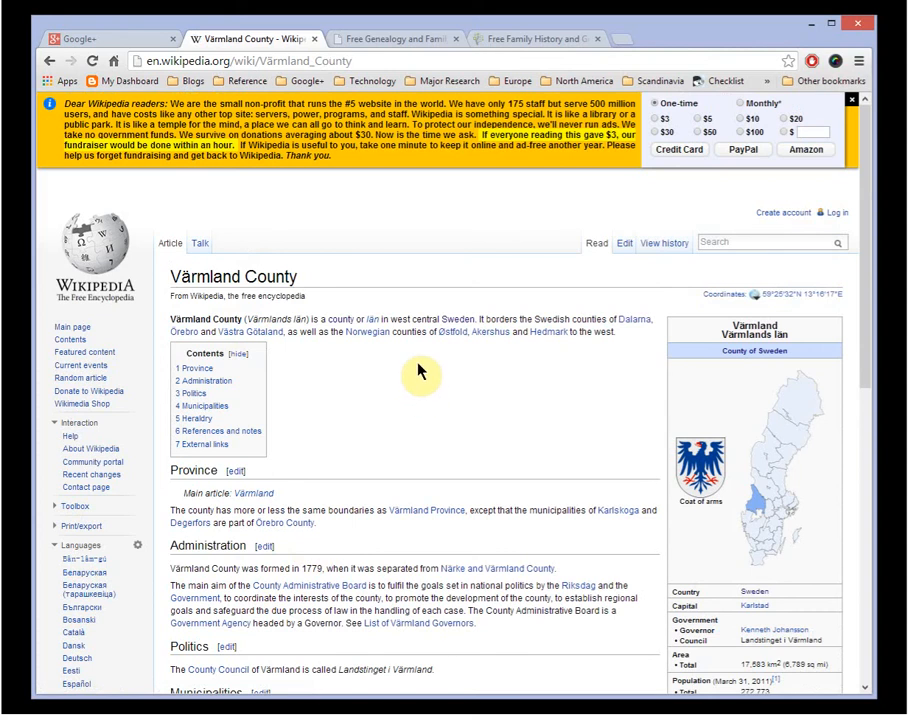
{"action": "scroll", "coordinate": [421, 371], "scroll_direction": "down", "scroll_amount": 1}
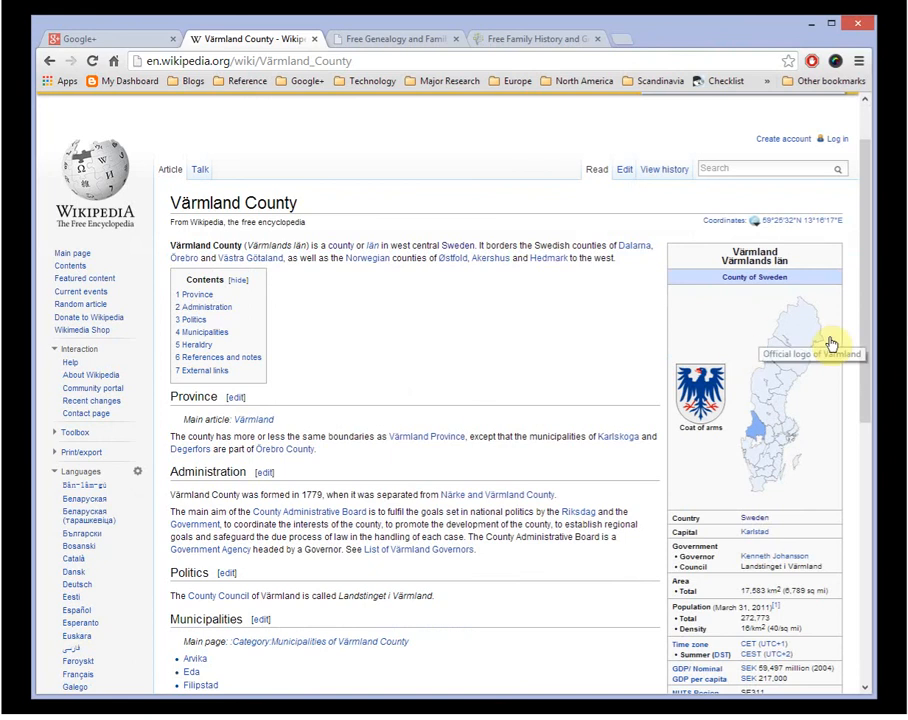
{"action": "left_click_drag", "start_coordinate": [862, 363], "coordinate": [876, 472]}
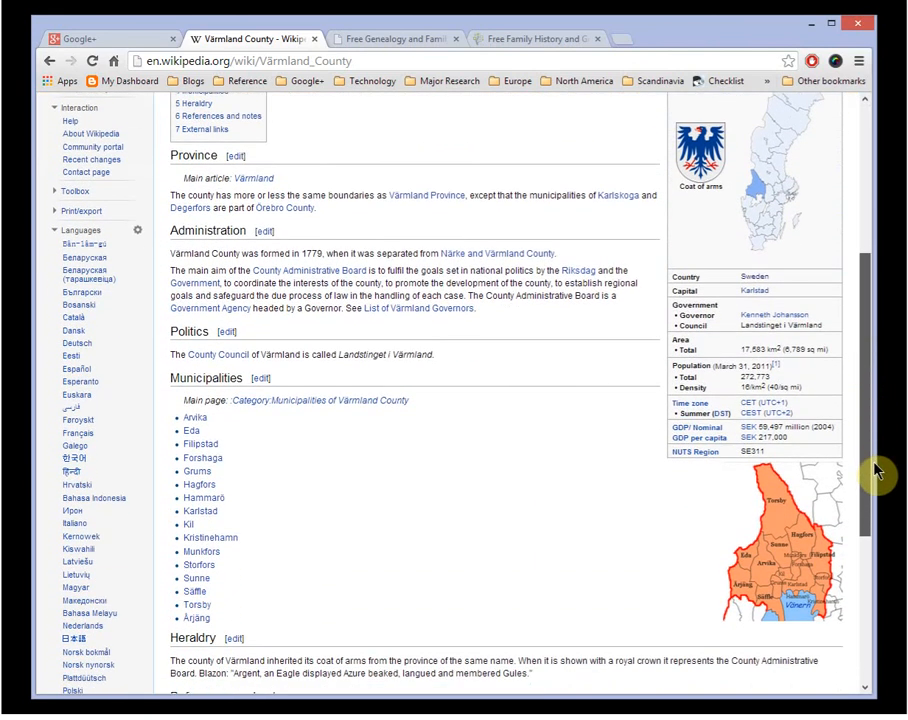
{"action": "left_click_drag", "start_coordinate": [875, 466], "coordinate": [874, 461]}
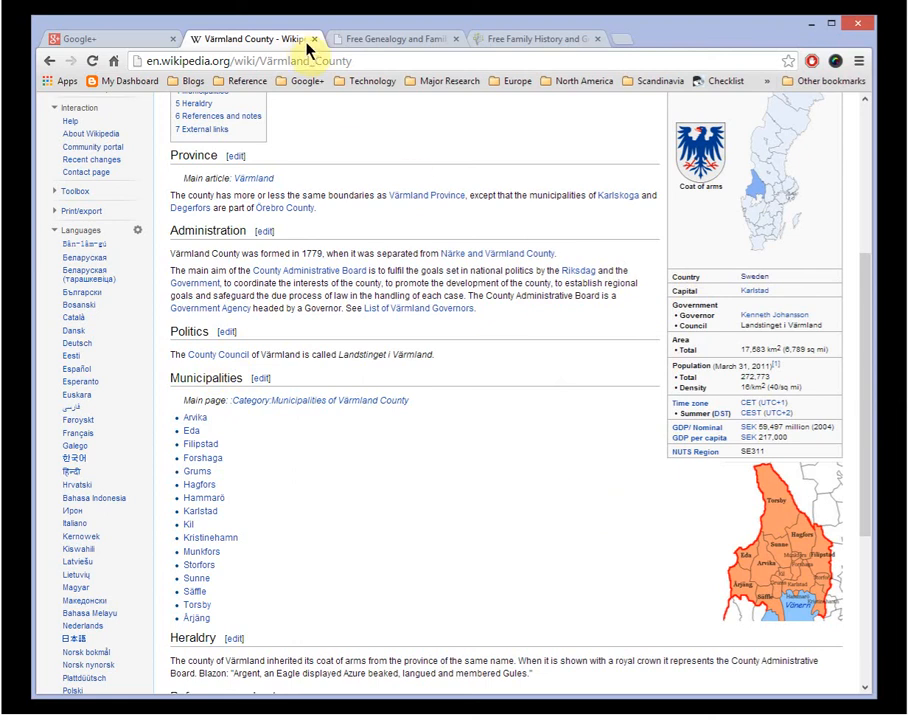
- Switch to the USGenWeb Project site, open its Washington state site, and examine the state resources and county list
{"action": "left_click", "coordinate": [366, 42]}
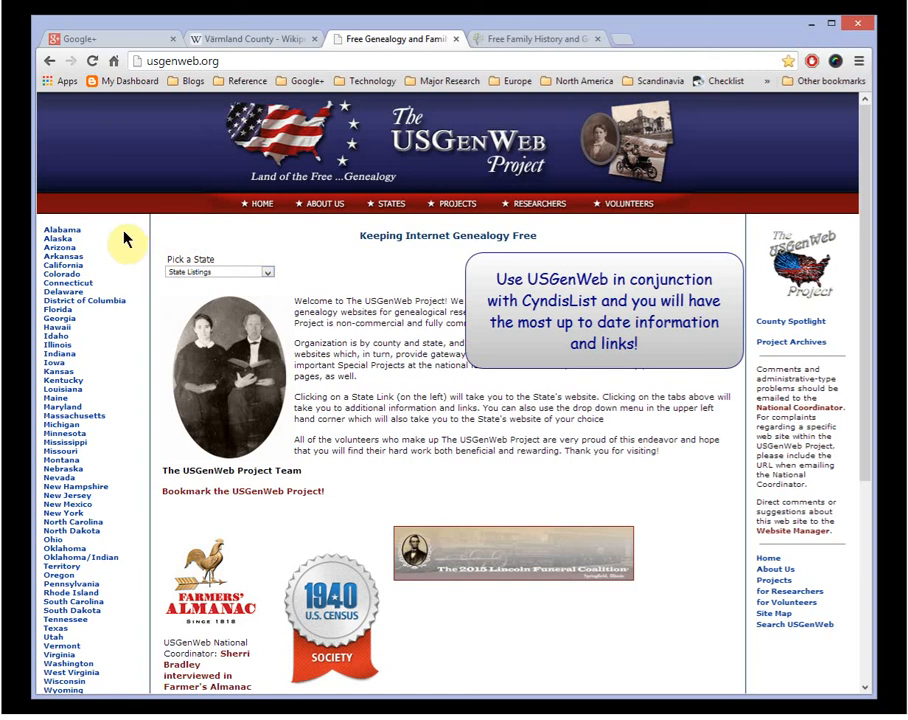
{"action": "left_click", "coordinate": [75, 665]}
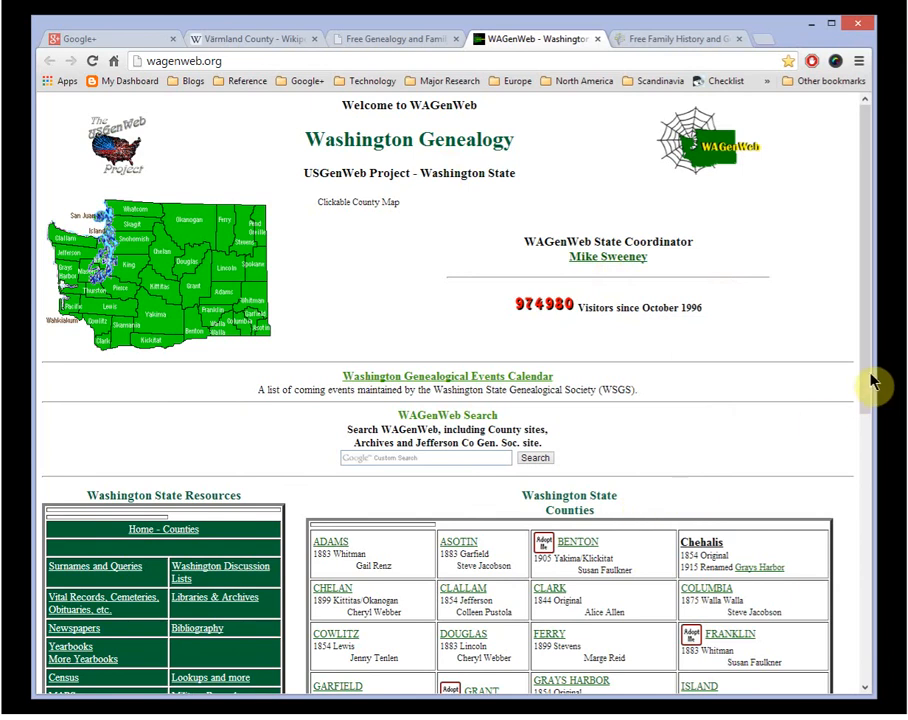
{"action": "left_click_drag", "start_coordinate": [870, 377], "coordinate": [878, 574]}
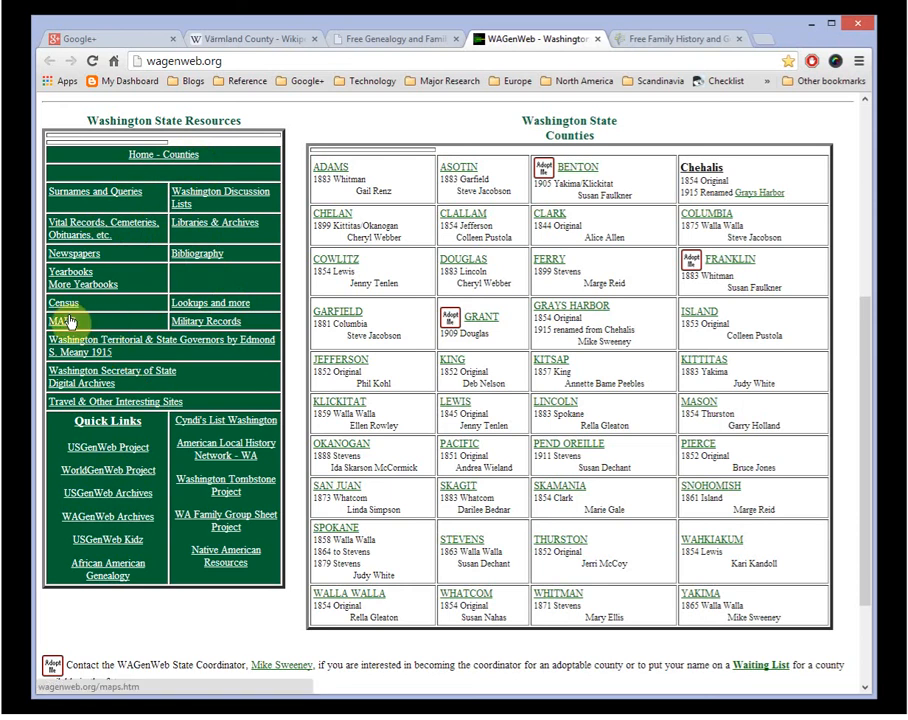
- Switch to the FamilySearch site and open its Research Wiki from the search area
{"action": "left_click", "coordinate": [661, 41]}
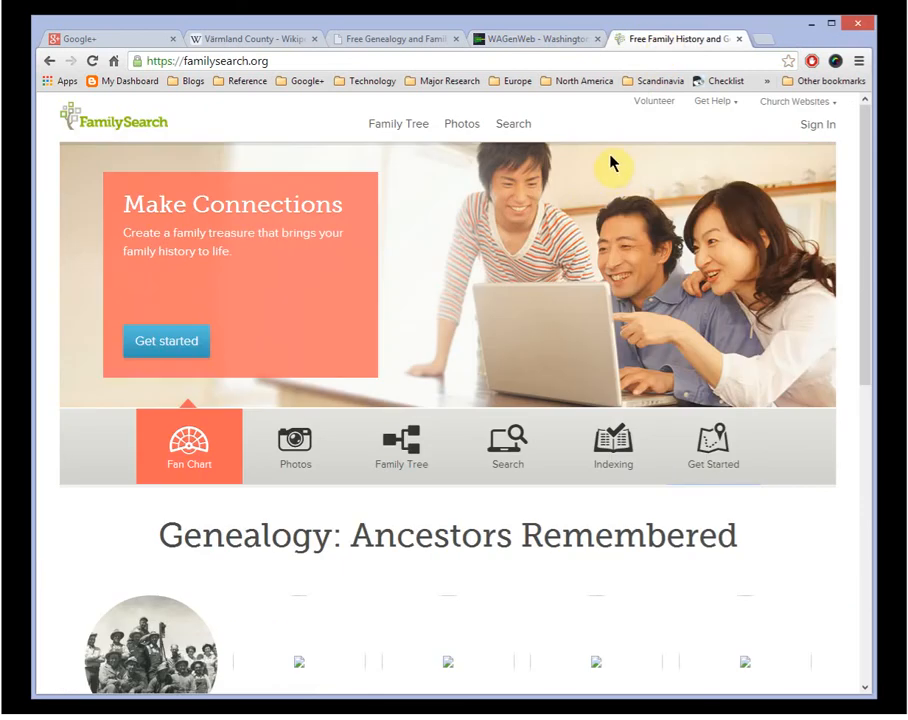
{"action": "left_click", "coordinate": [519, 128]}
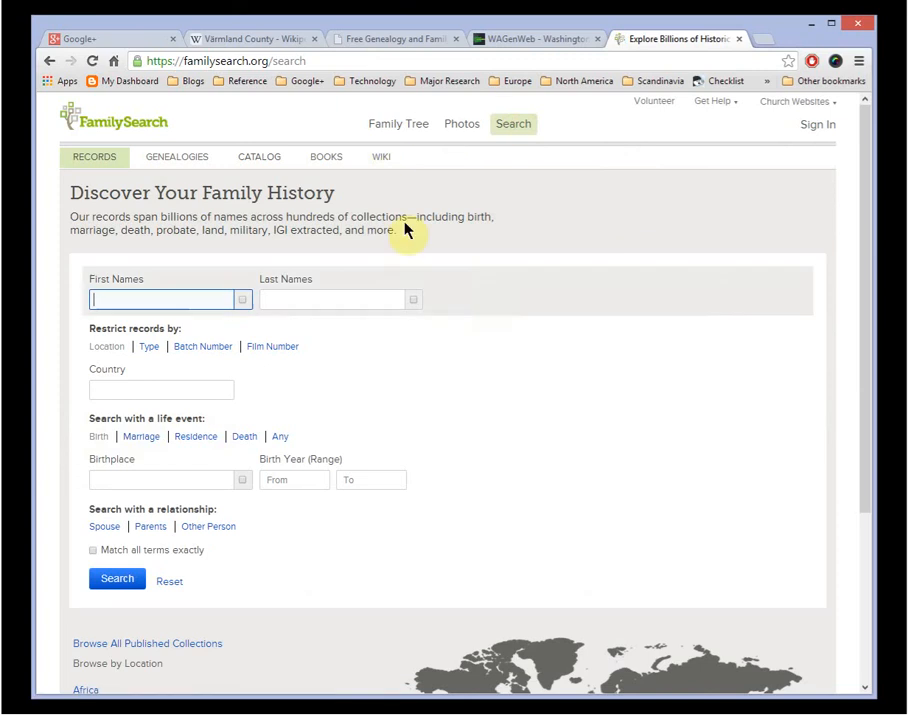
{"action": "left_click", "coordinate": [385, 162]}
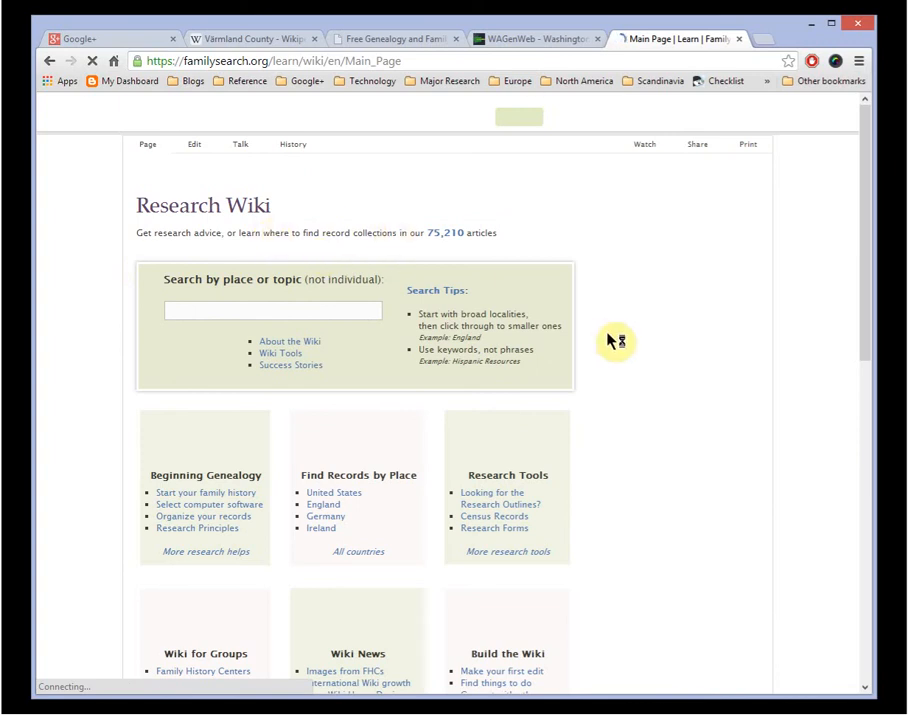
- Search the Research Wiki by place for Sweden and open the Sweden article
{"action": "scroll", "coordinate": [636, 355], "scroll_direction": "down", "scroll_amount": 1}
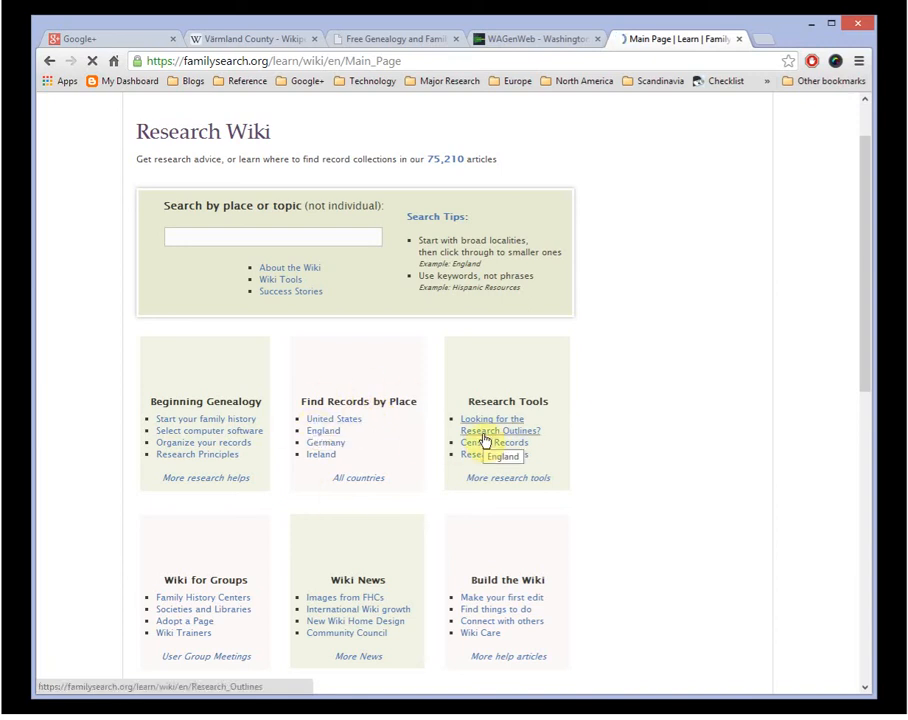
{"action": "left_click", "coordinate": [259, 237]}
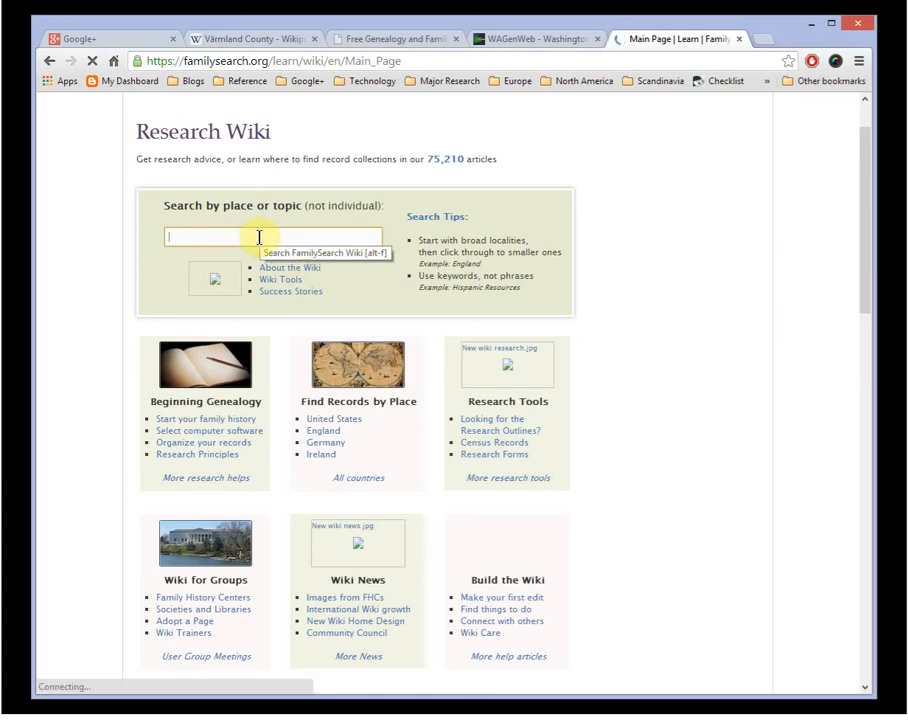
{"action": "type", "text": "Sweden"}
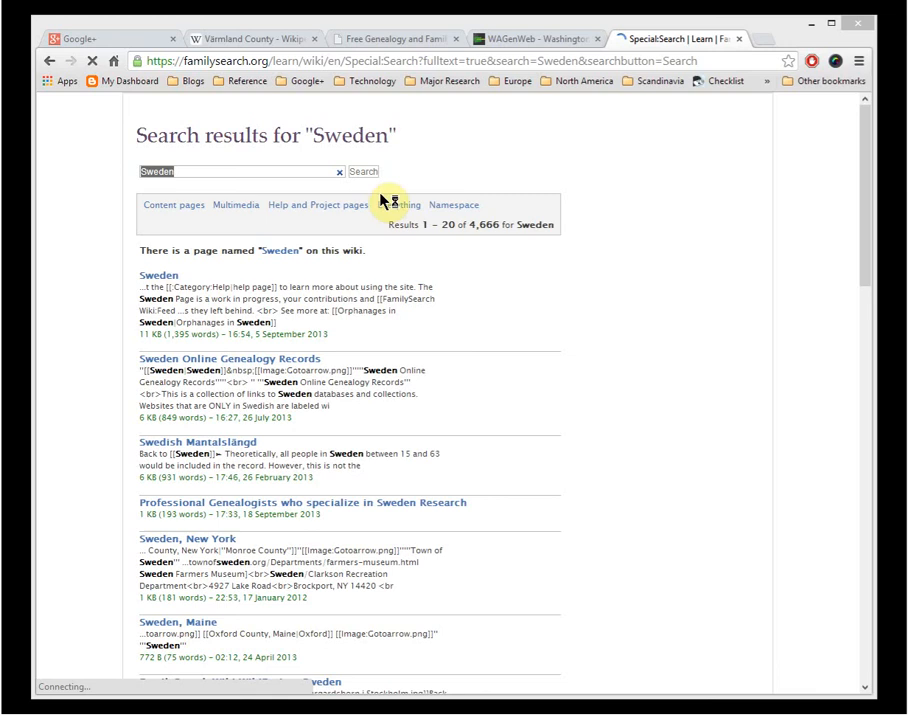
{"action": "left_click", "coordinate": [563, 278]}
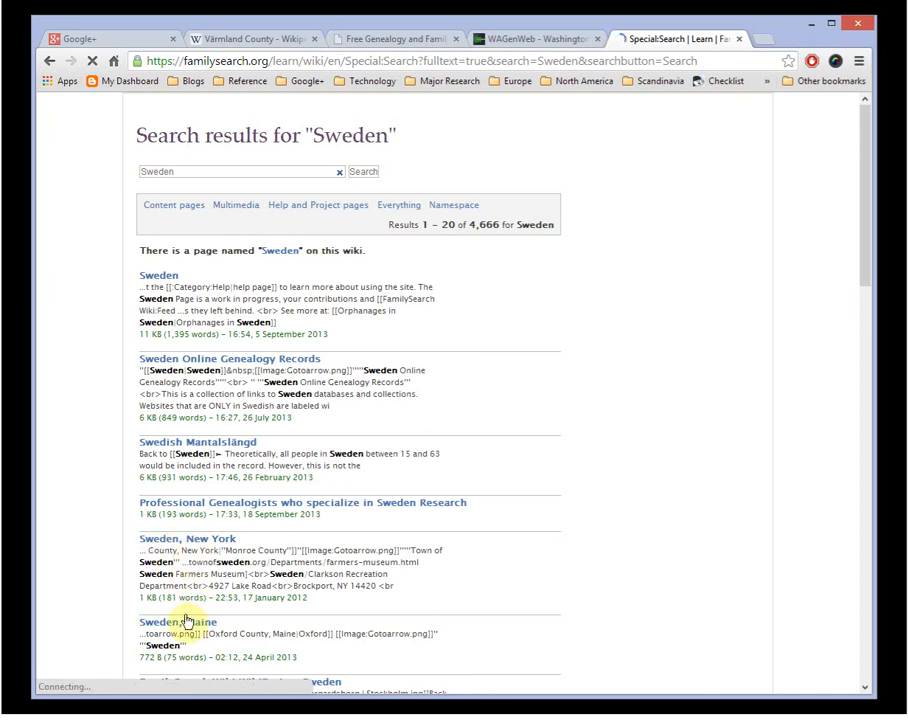
{"action": "left_click", "coordinate": [159, 278]}
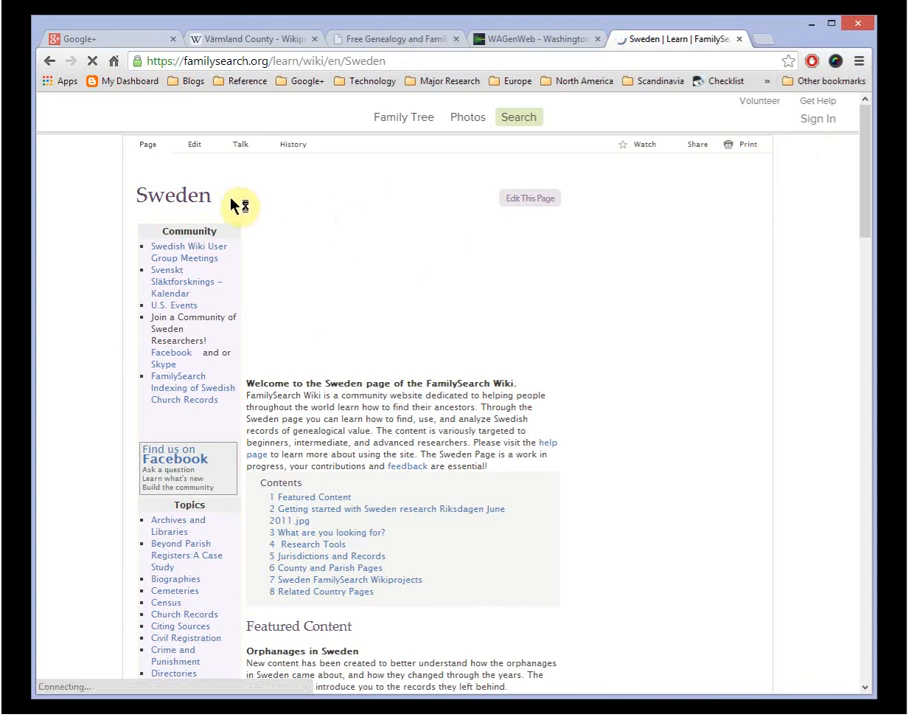
- Bookmark the Sweden wiki page, browse the bookmark folders to Sweden under Scandinavia, and cancel the folder change
{"action": "left_click", "coordinate": [789, 62]}
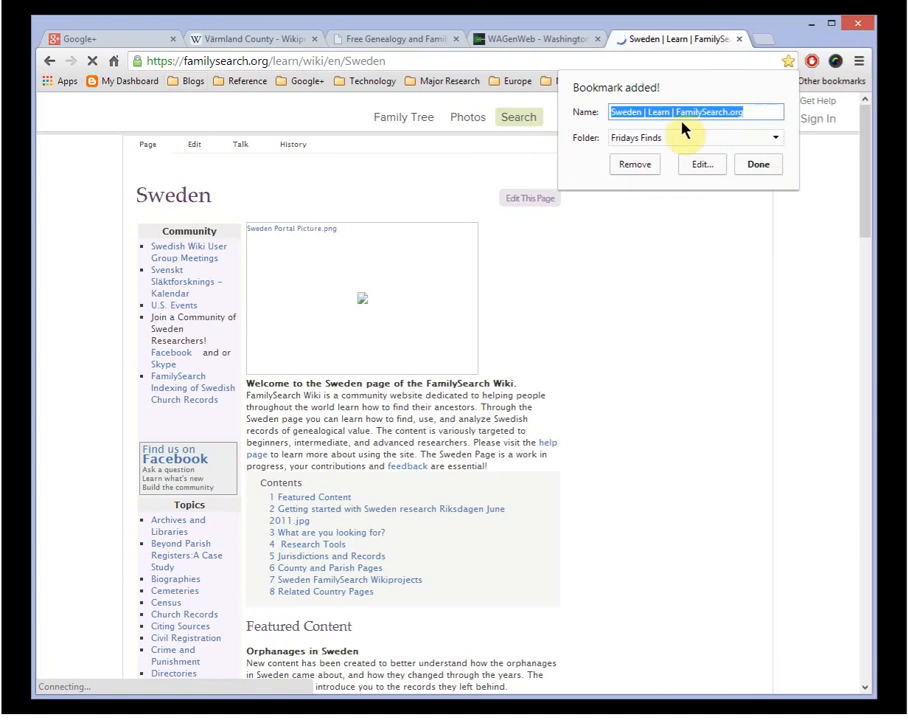
{"action": "left_click", "coordinate": [776, 143]}
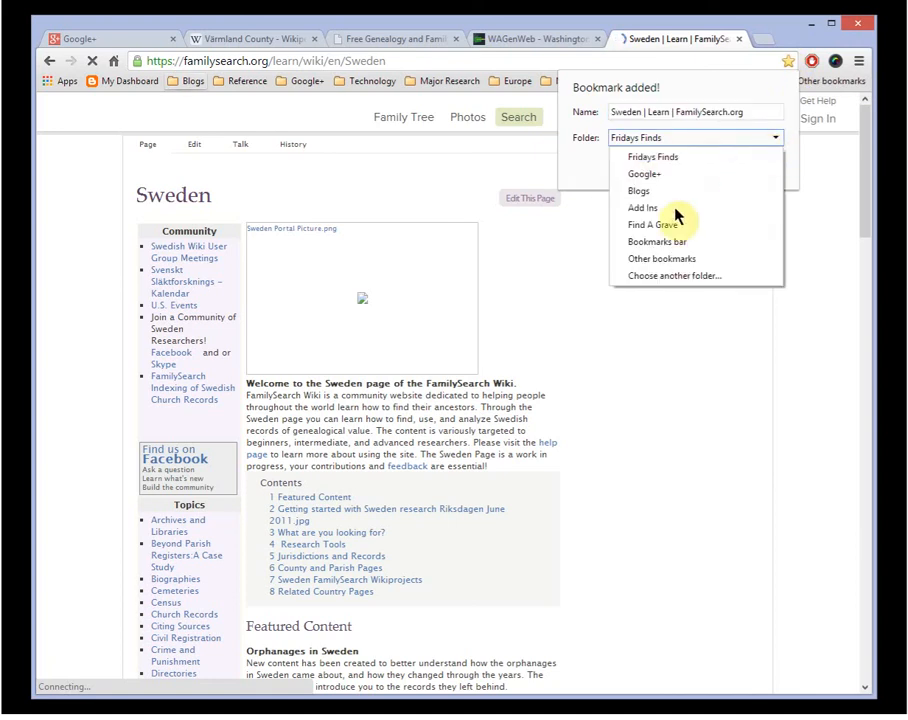
{"action": "left_click", "coordinate": [673, 280]}
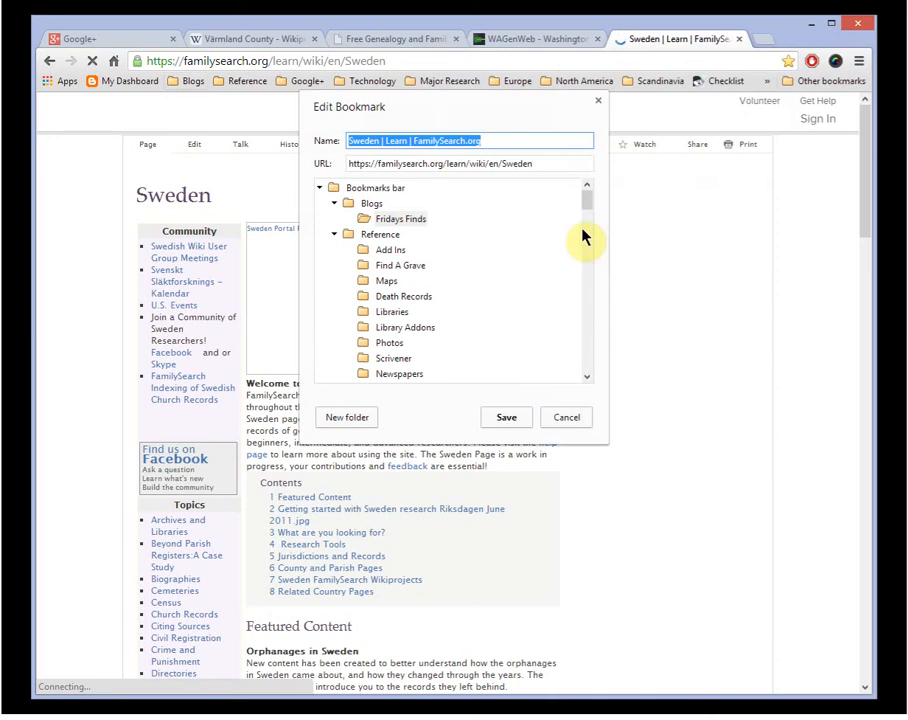
{"action": "left_click_drag", "start_coordinate": [586, 215], "coordinate": [598, 298]}
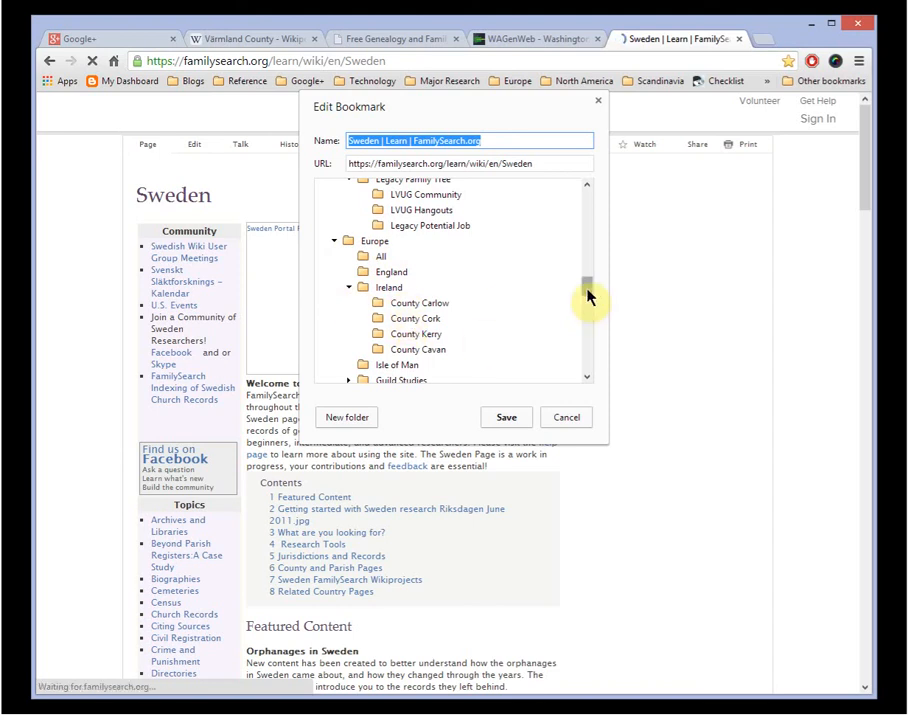
{"action": "left_click_drag", "start_coordinate": [588, 296], "coordinate": [590, 333]}
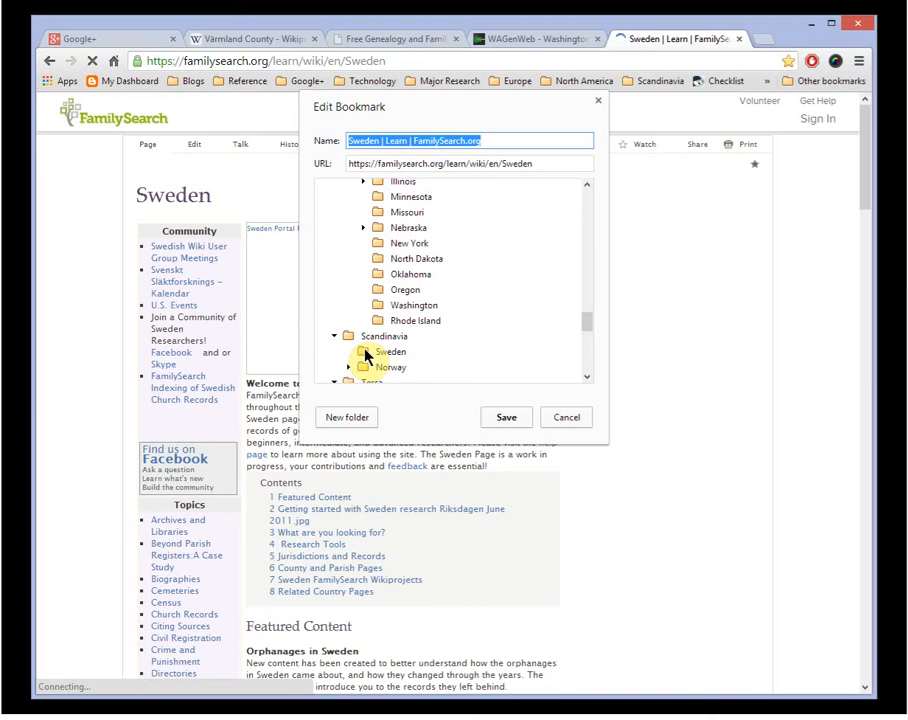
{"action": "left_click", "coordinate": [570, 418]}
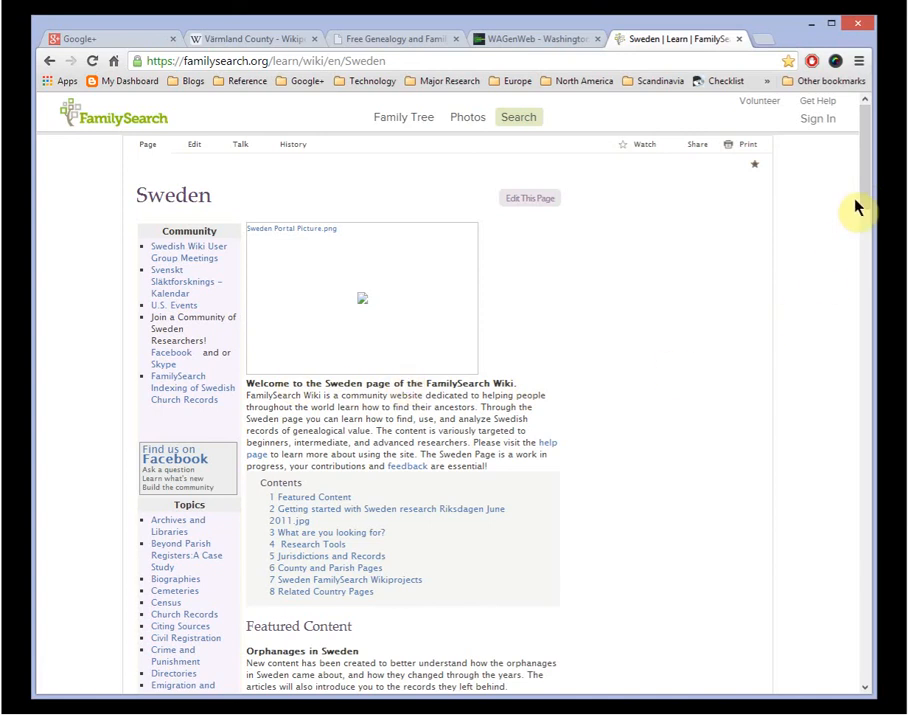
- From the Sweden article's County and Parish Pages section, open the Provinces of Sweden map and follow Värmland to its province page
{"action": "left_click_drag", "start_coordinate": [867, 197], "coordinate": [866, 238]}
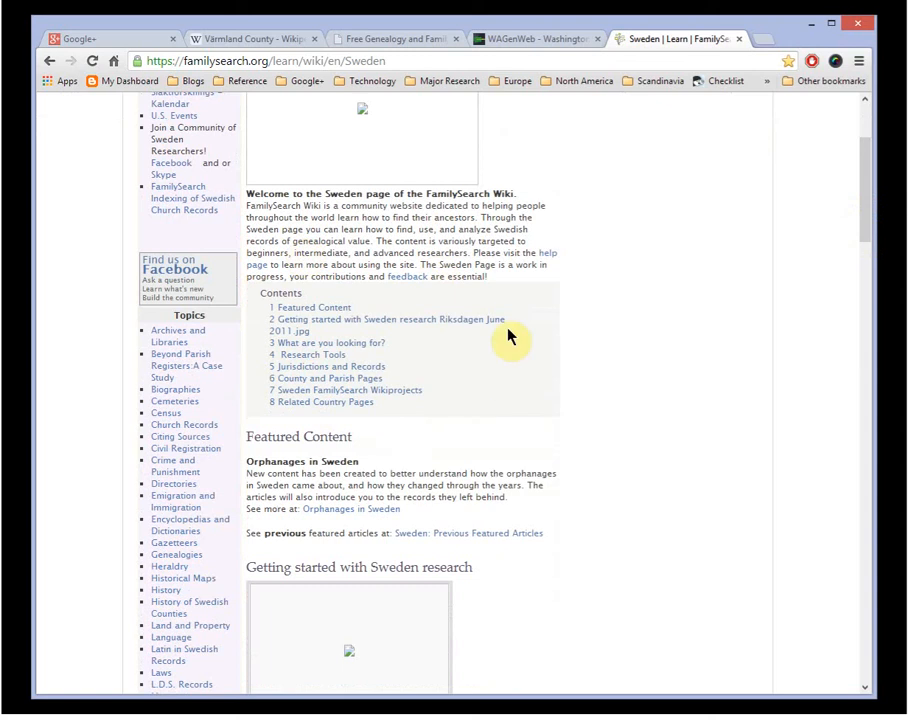
{"action": "left_click", "coordinate": [303, 378]}
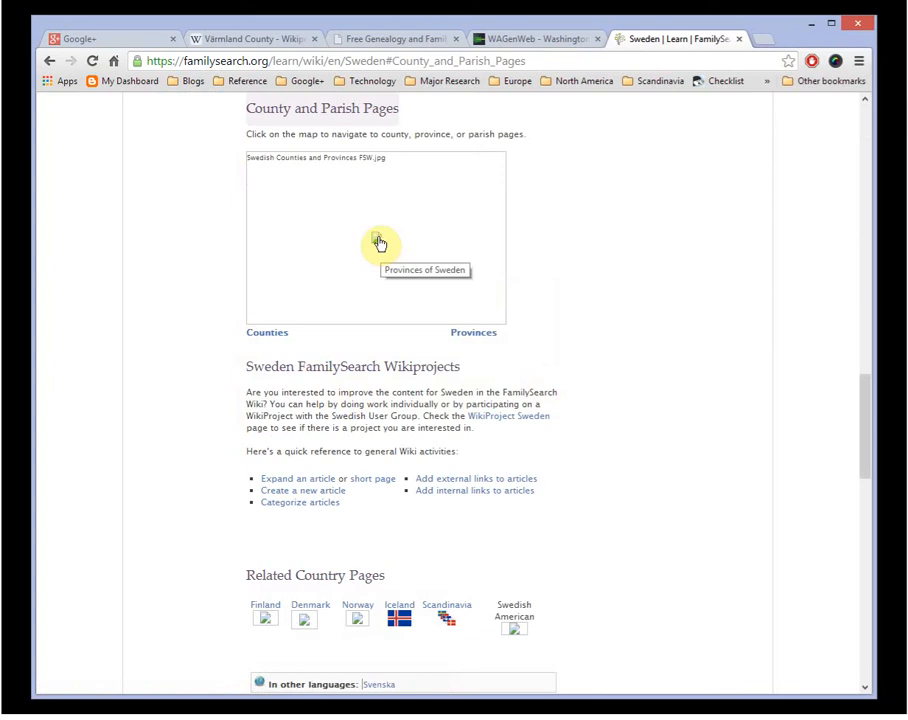
{"action": "left_click", "coordinate": [378, 242]}
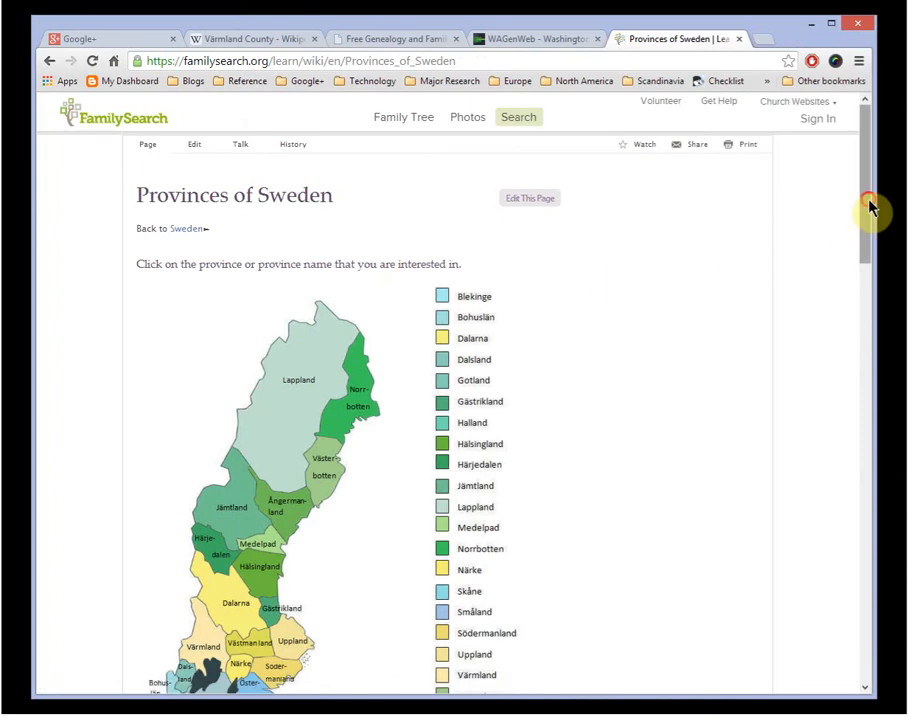
{"action": "left_click_drag", "start_coordinate": [868, 212], "coordinate": [877, 262]}
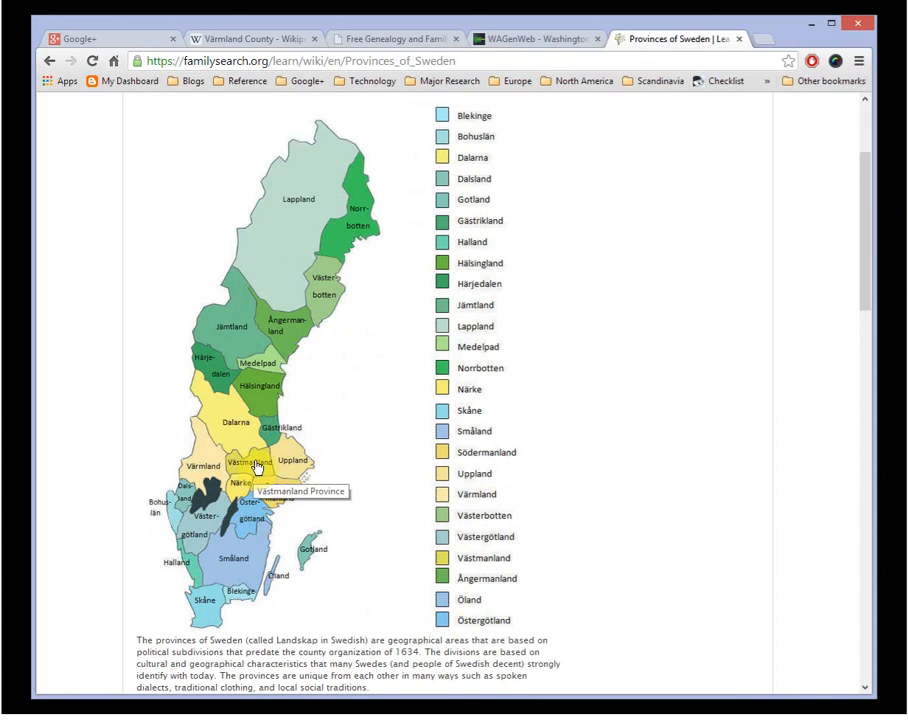
{"action": "left_click", "coordinate": [204, 462]}
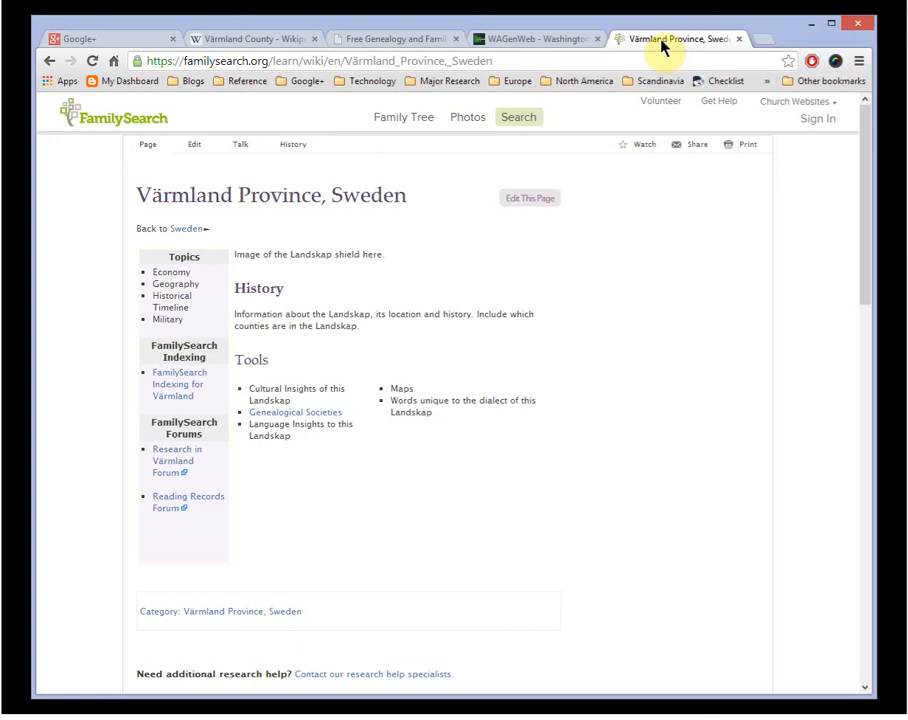
- Revisit the open WAGenWeb and USGenWeb pages, and return to the beginning of Wikipedia's Värmland County article
{"action": "left_click", "coordinate": [515, 42]}
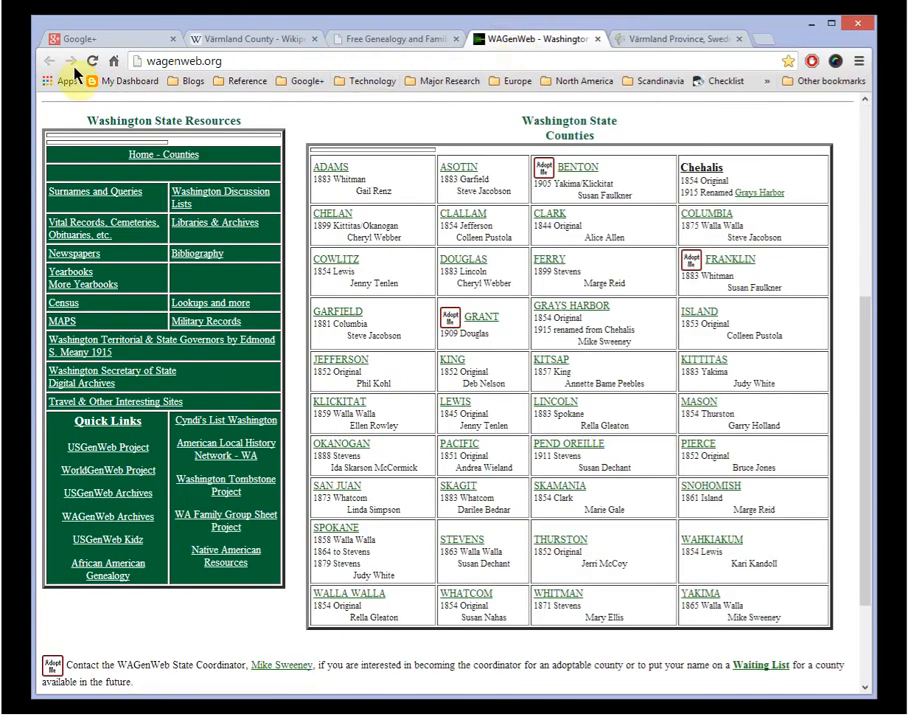
{"action": "left_click", "coordinate": [384, 44]}
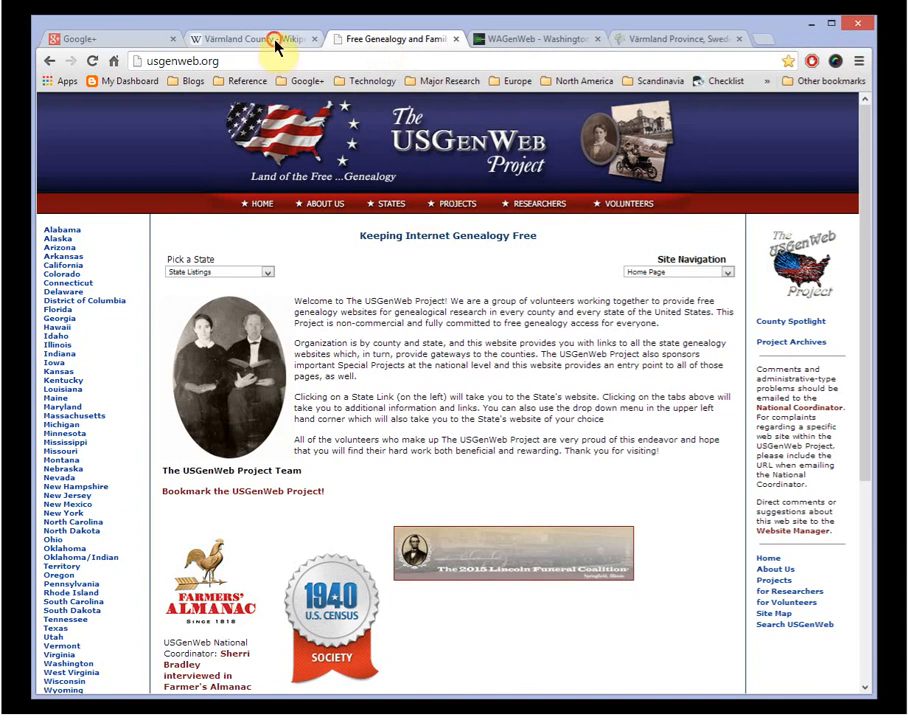
{"action": "left_click", "coordinate": [276, 44]}
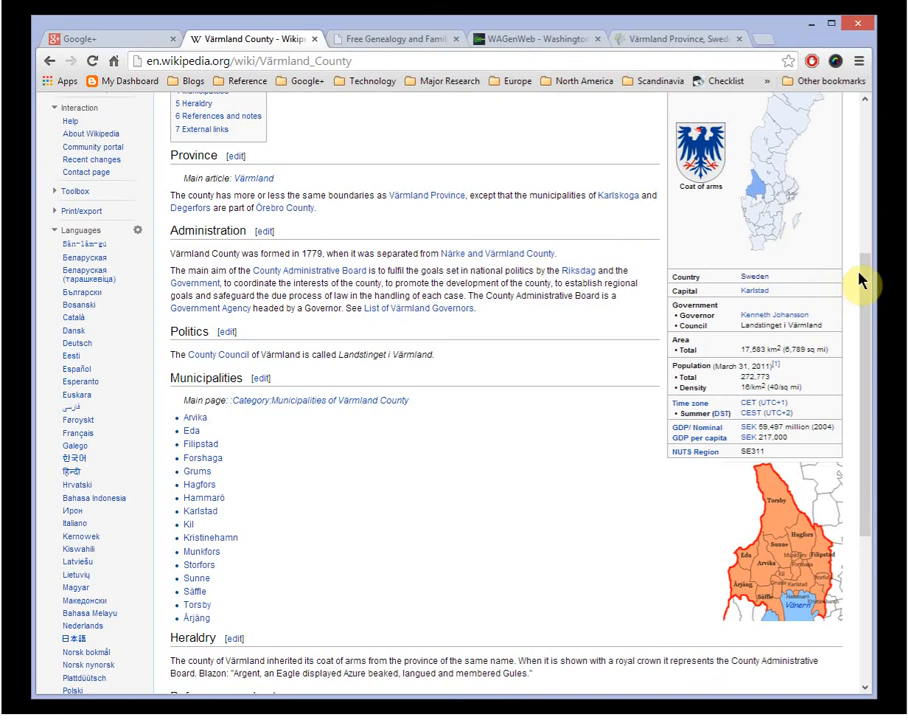
{"action": "left_click_drag", "start_coordinate": [865, 278], "coordinate": [864, 104]}
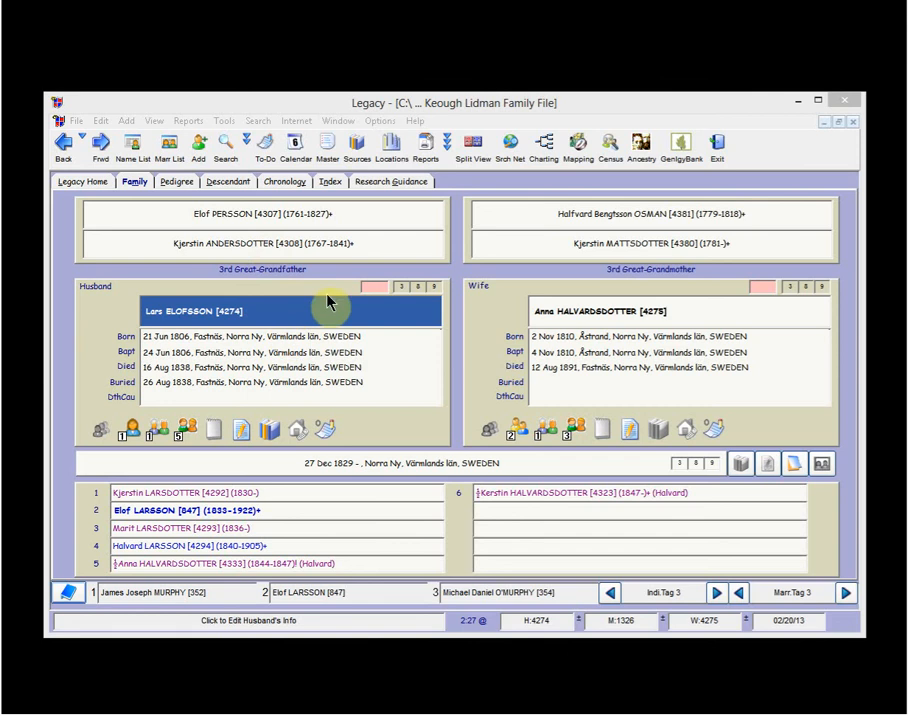
- In Legacy's Master Location List, open the IRELAND entry, read its notes through to the Wikipedia source, then save it and close the list
{"action": "left_click", "coordinate": [390, 160]}
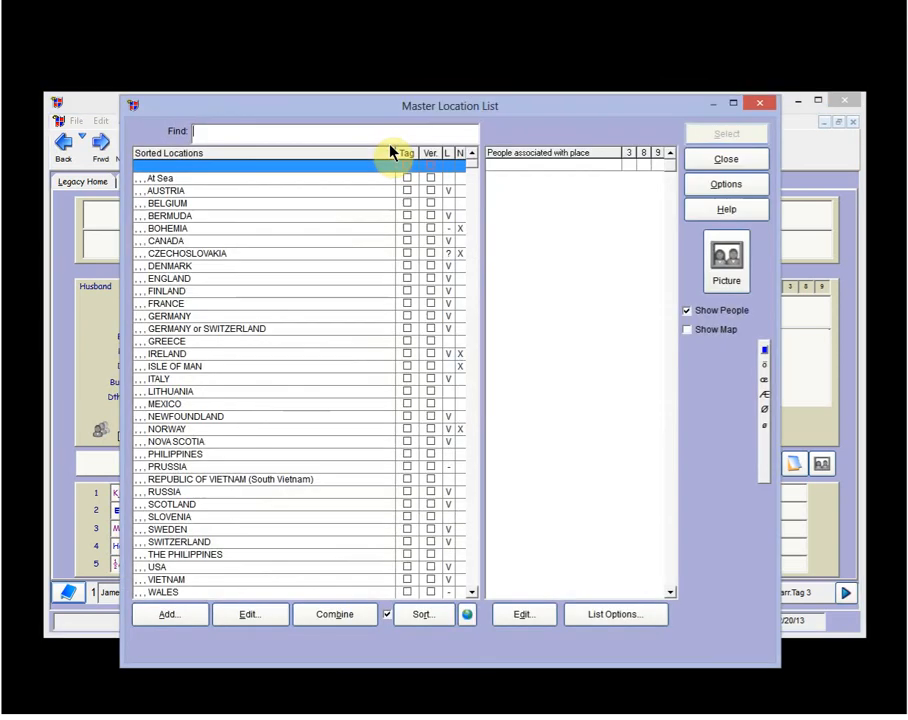
{"action": "left_click", "coordinate": [172, 355]}
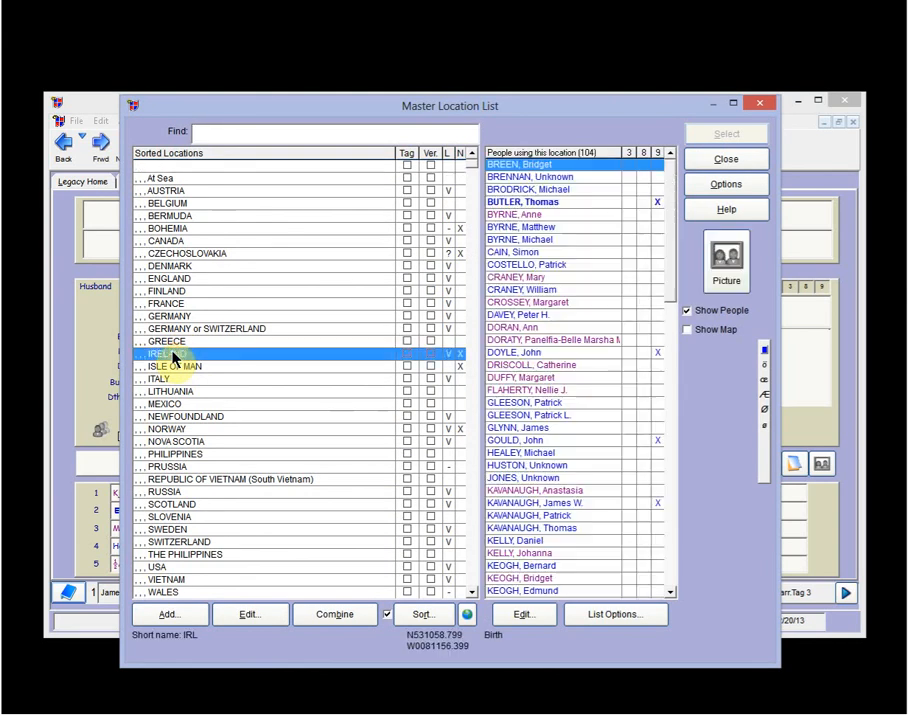
{"action": "left_click", "coordinate": [264, 617]}
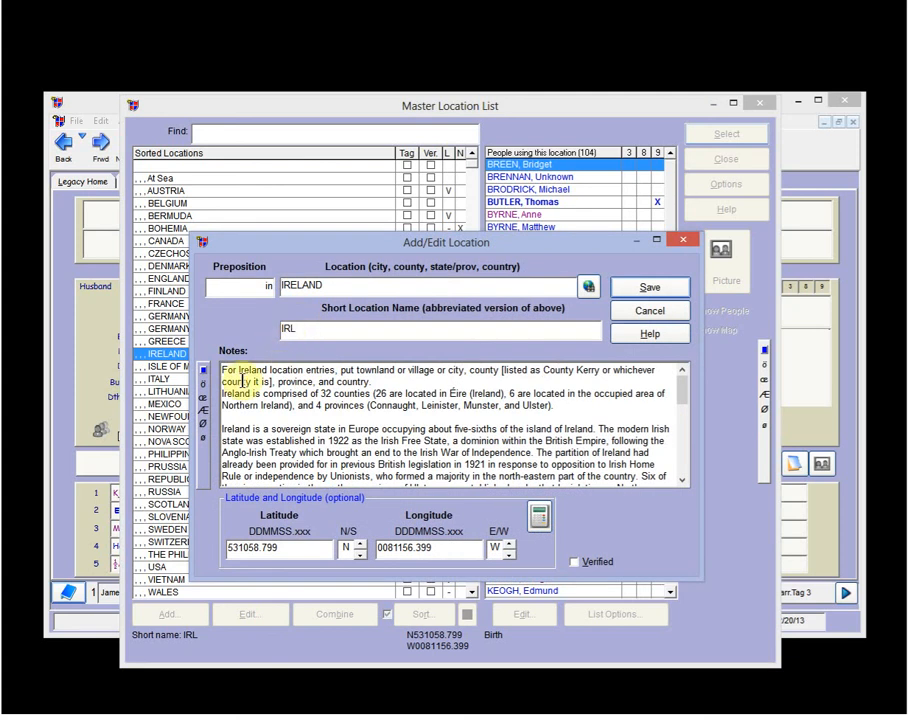
{"action": "left_click", "coordinate": [229, 370]}
{"action": "left_click", "coordinate": [292, 370]}
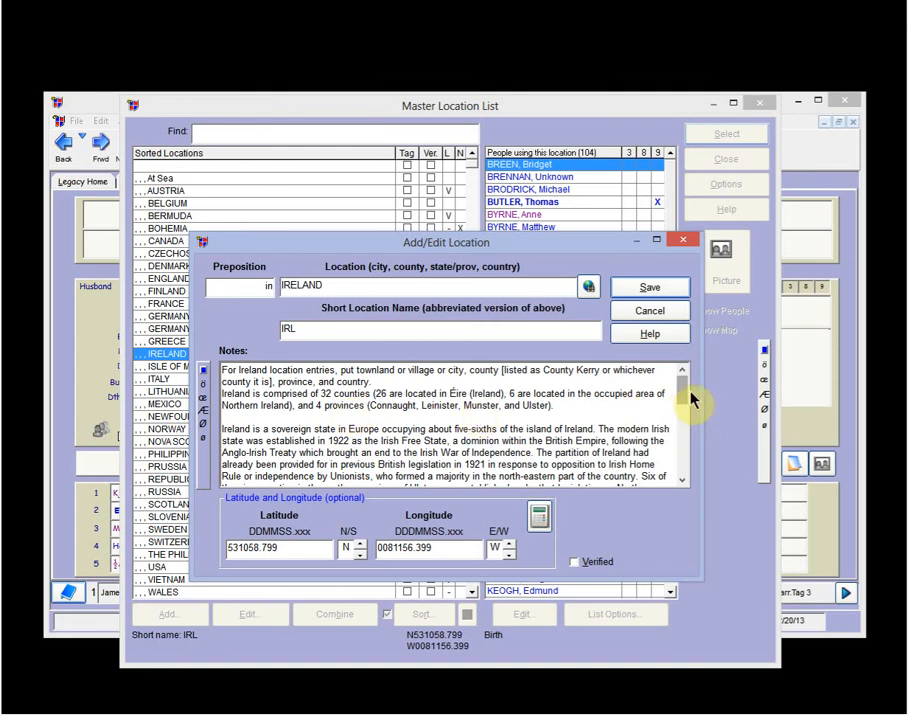
{"action": "left_click_drag", "start_coordinate": [685, 399], "coordinate": [685, 467]}
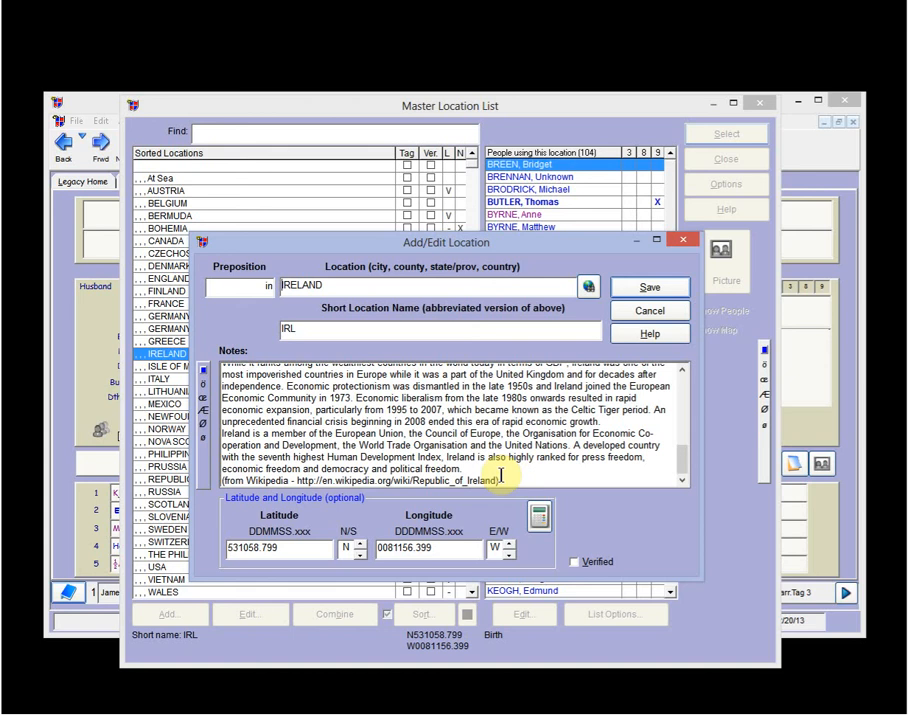
{"action": "left_click", "coordinate": [645, 290]}
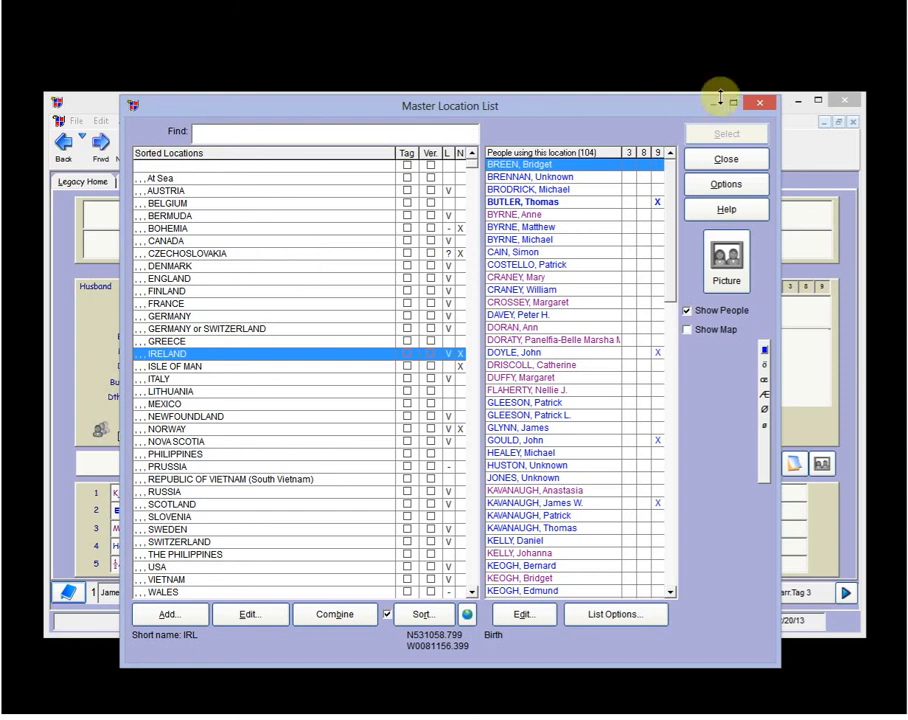
{"action": "left_click", "coordinate": [730, 160]}
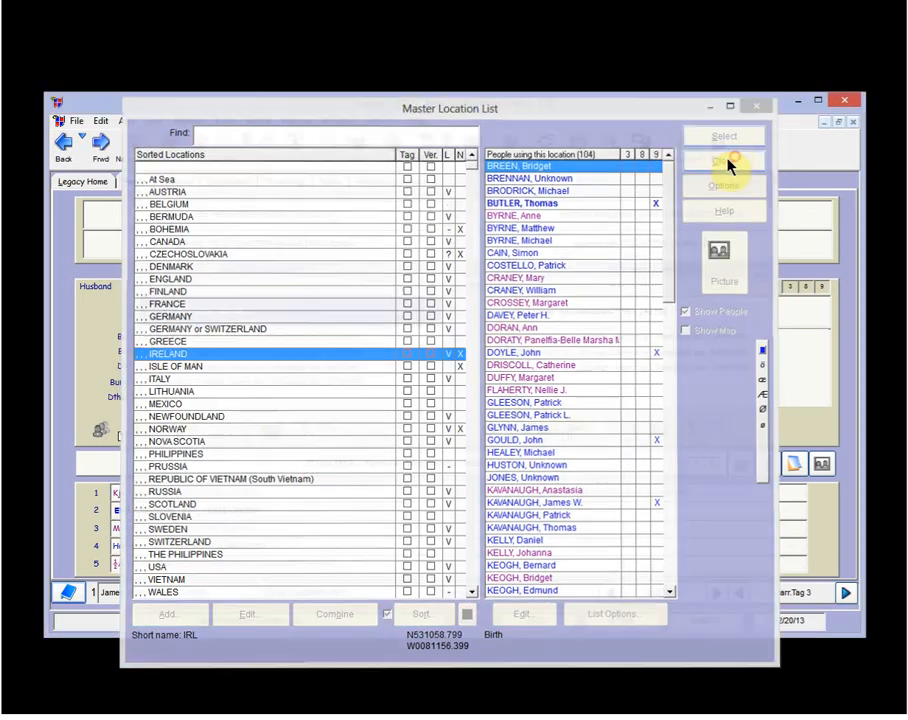